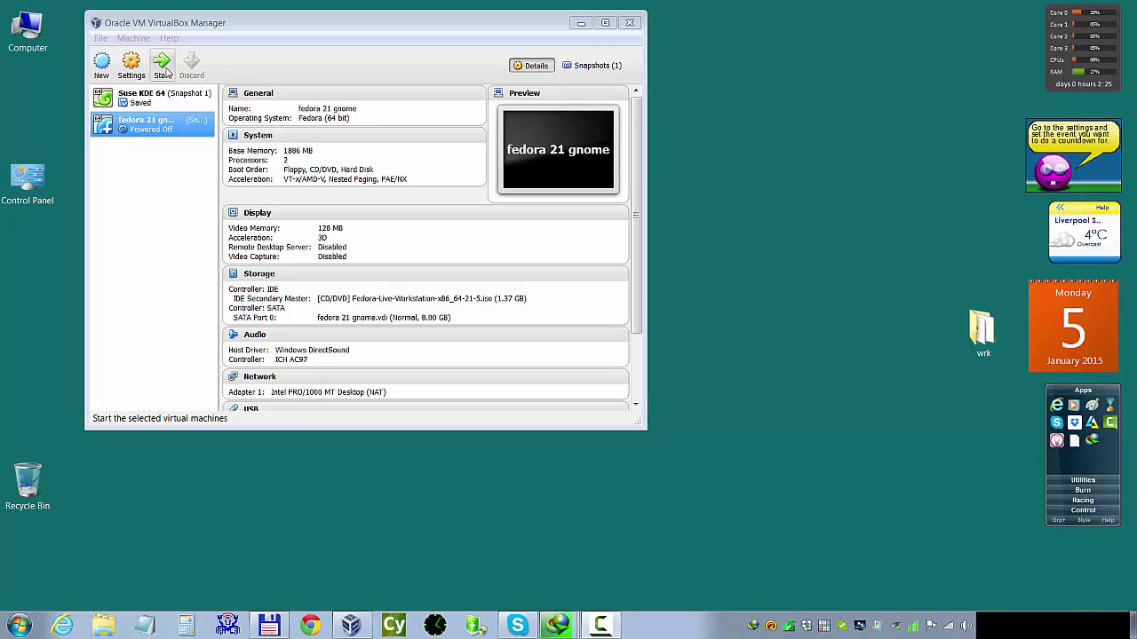
# - Start the fedora 21 gnome virtual machine, choose Try Fedora and dismiss the welcome message
pyautogui.click(165, 71)
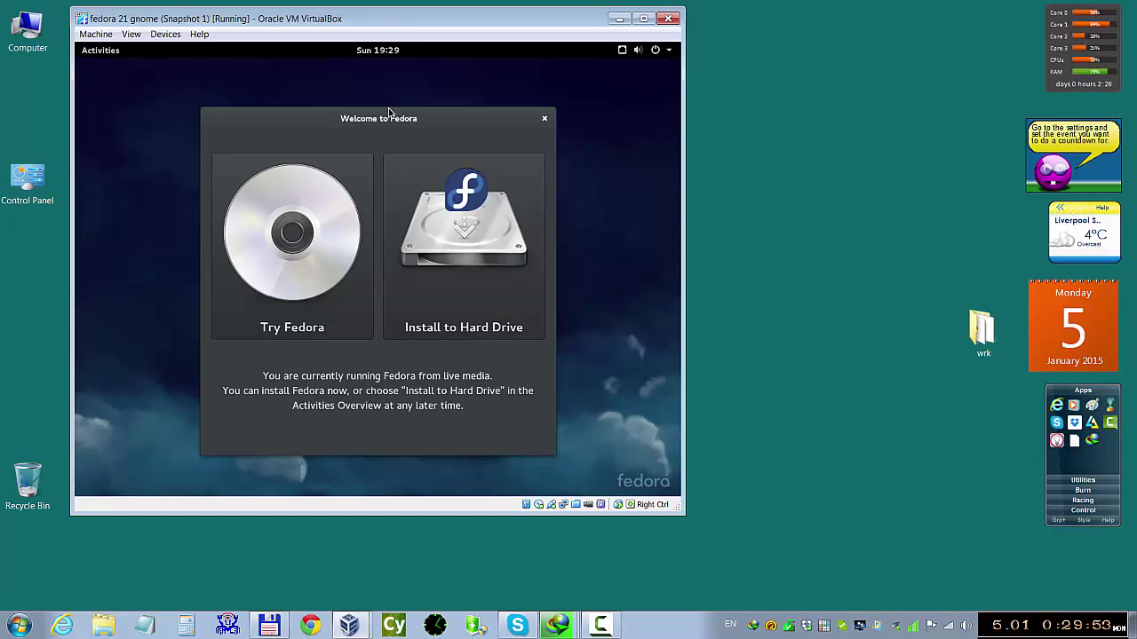
pyautogui.click(309, 258)
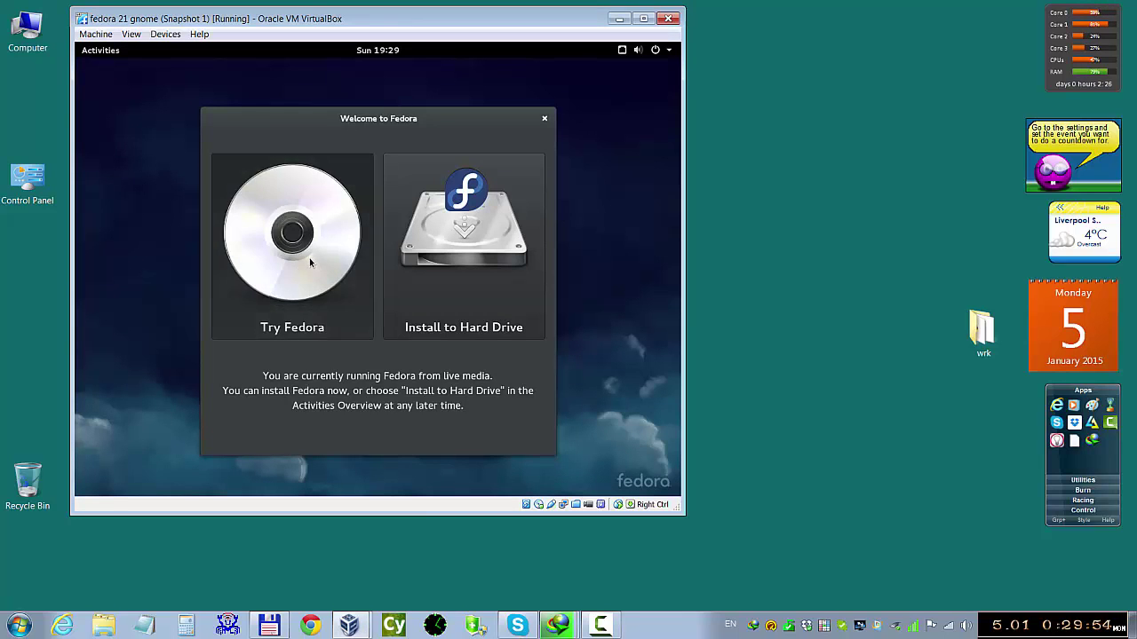
pyautogui.click(384, 413)
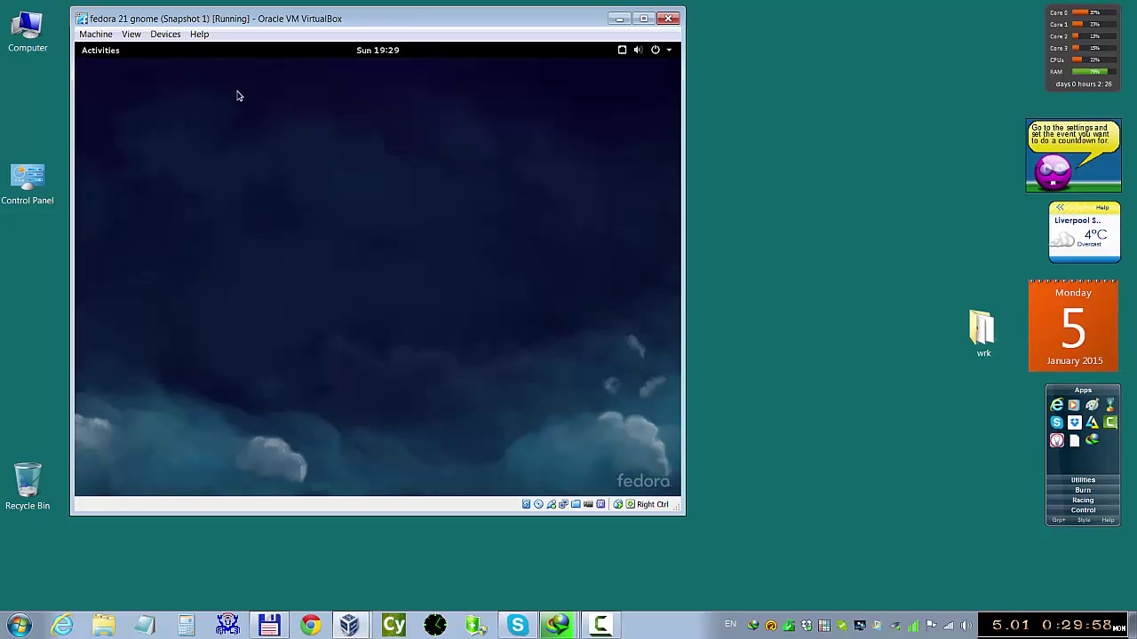
# - Launch Firefox inside the Fedora guest and search Google for "fedy"
pyautogui.click(100, 50)
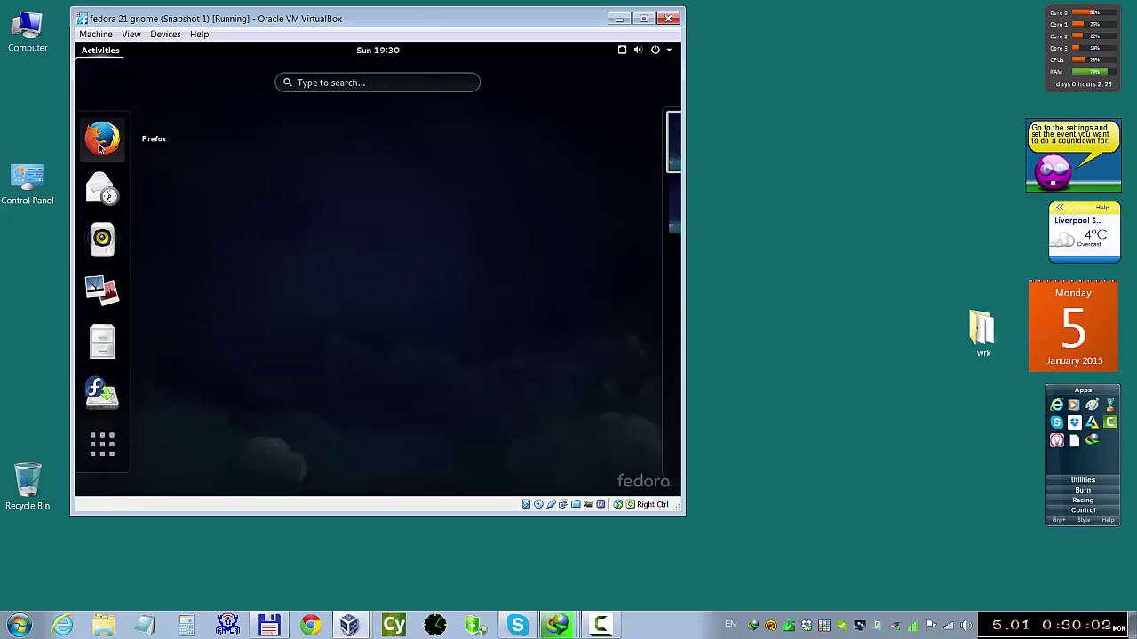
pyautogui.click(100, 143)
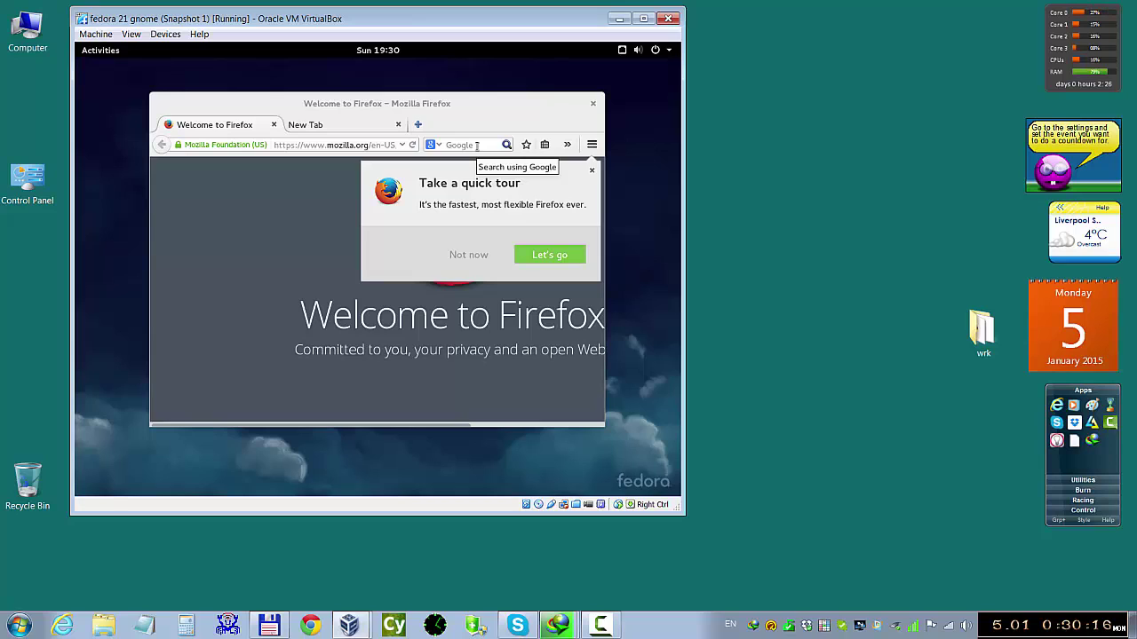
pyautogui.click(476, 146)
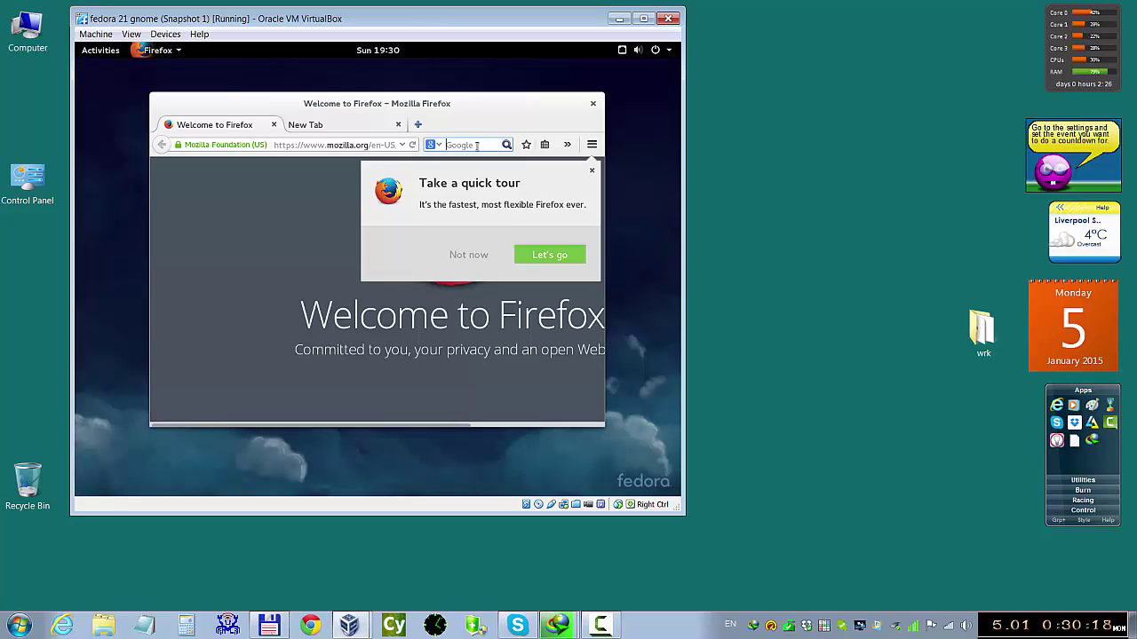
pyautogui.write('fe')
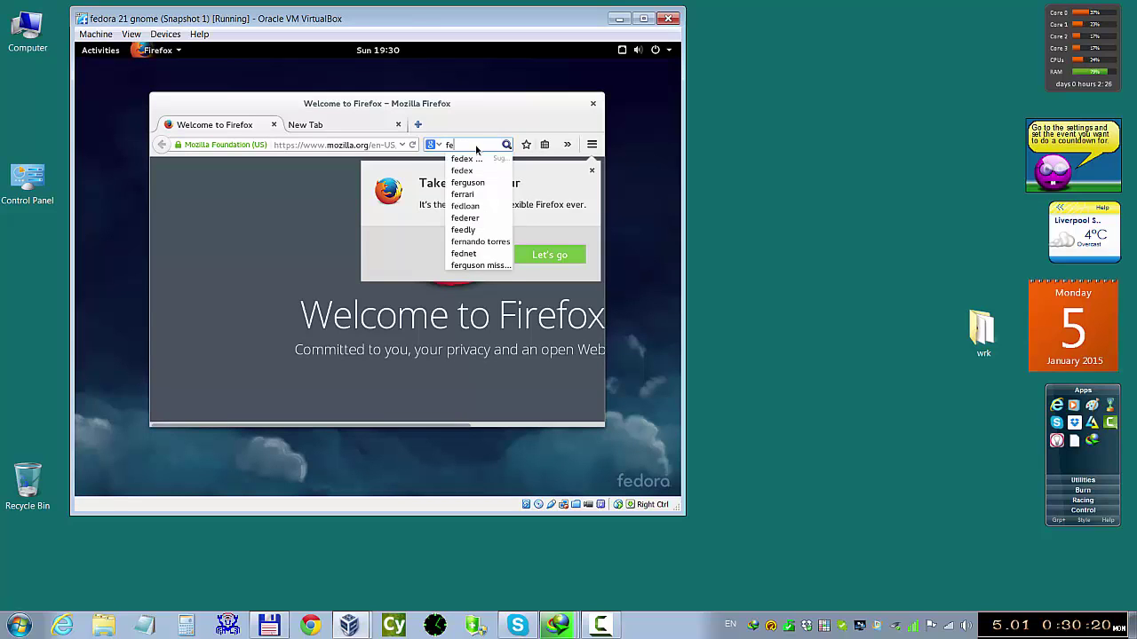
pyautogui.write('dy')
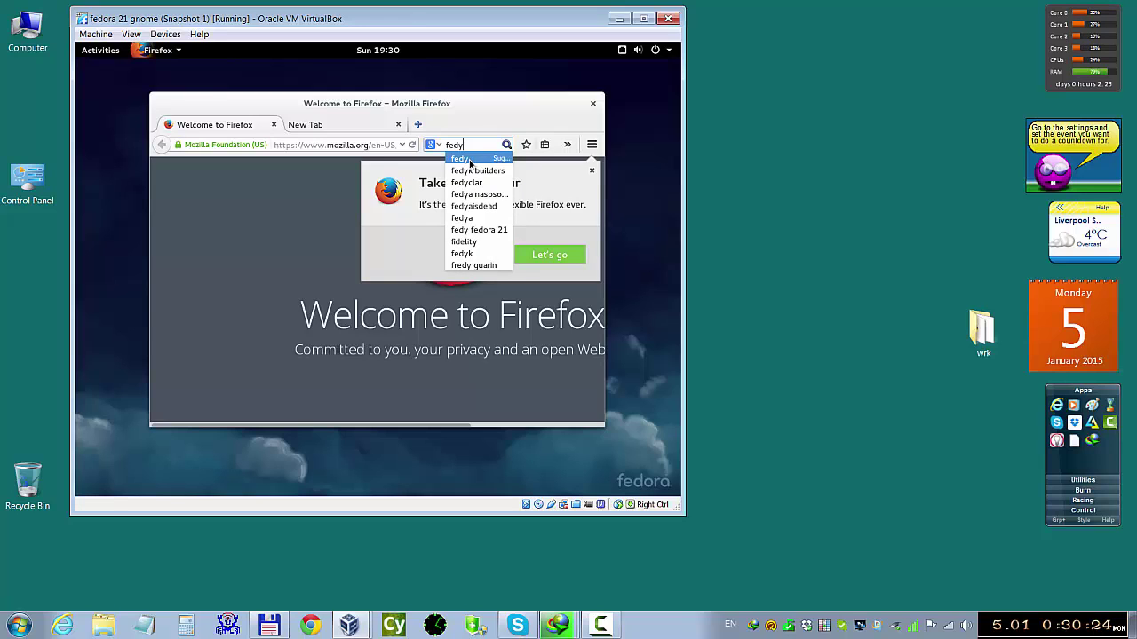
pyautogui.click(462, 158)
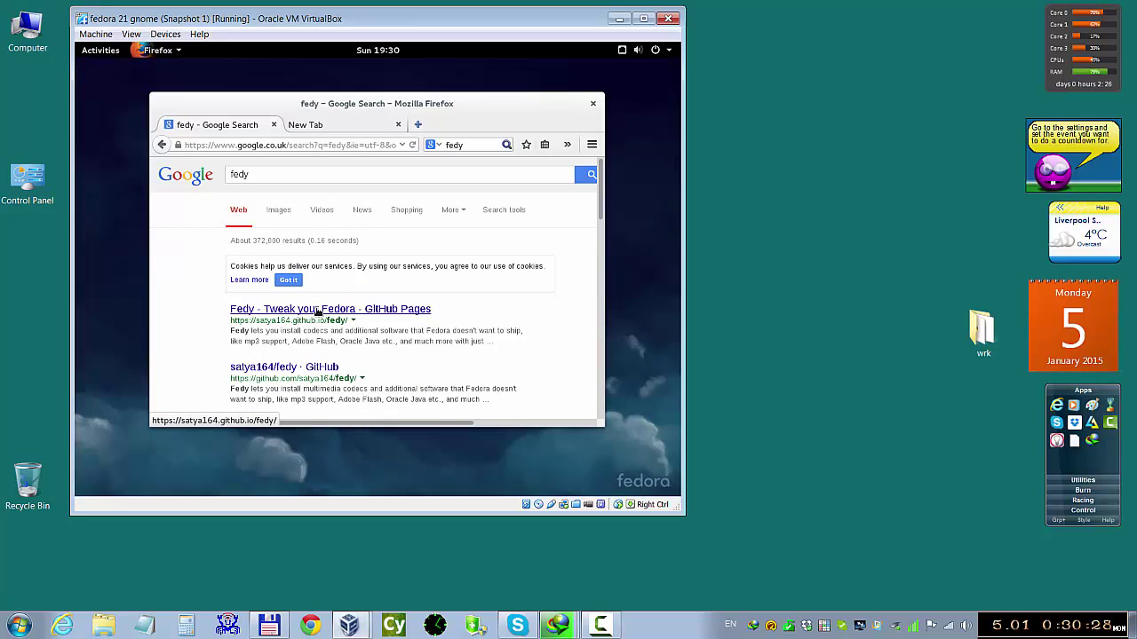
# - Open the "Fedy - Tweak your Fedora" search result and copy the full Fedy installation command from the page
pyautogui.click(317, 309)
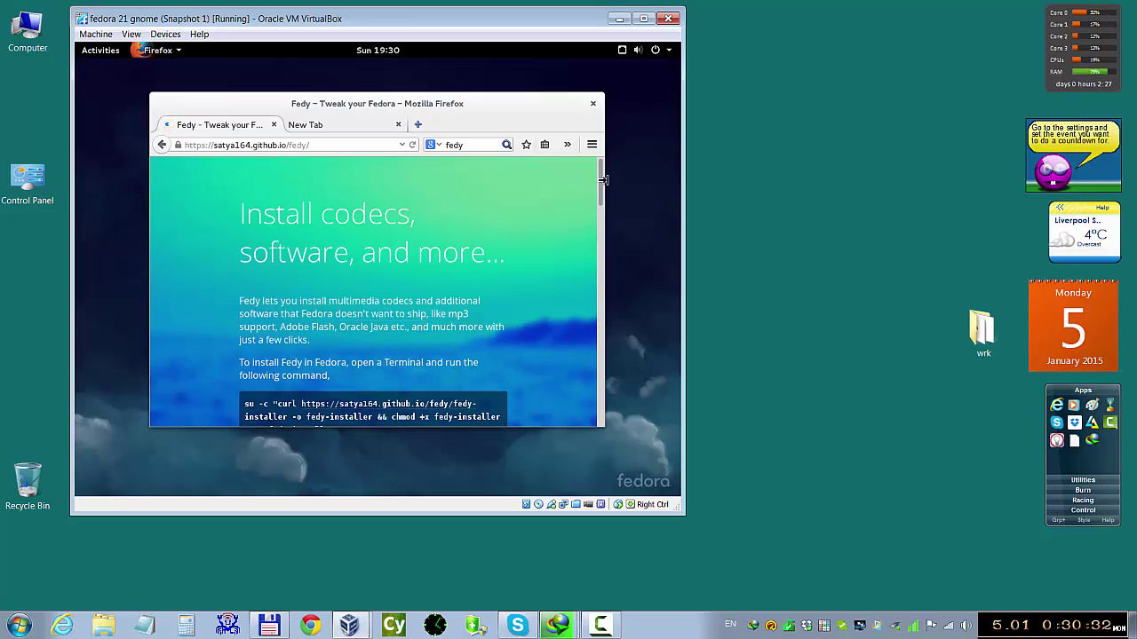
pyautogui.scroll(-1, 601, 194)
pyautogui.scroll(-3, 601, 194)
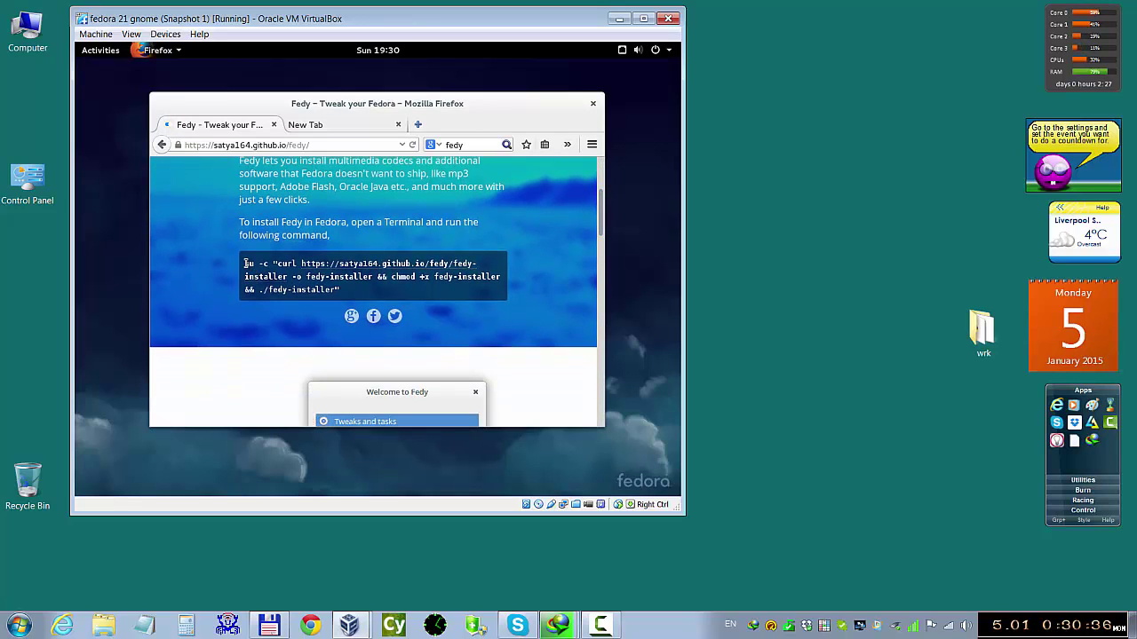
pyautogui.moveTo(246, 263); pyautogui.dragTo(347, 294)
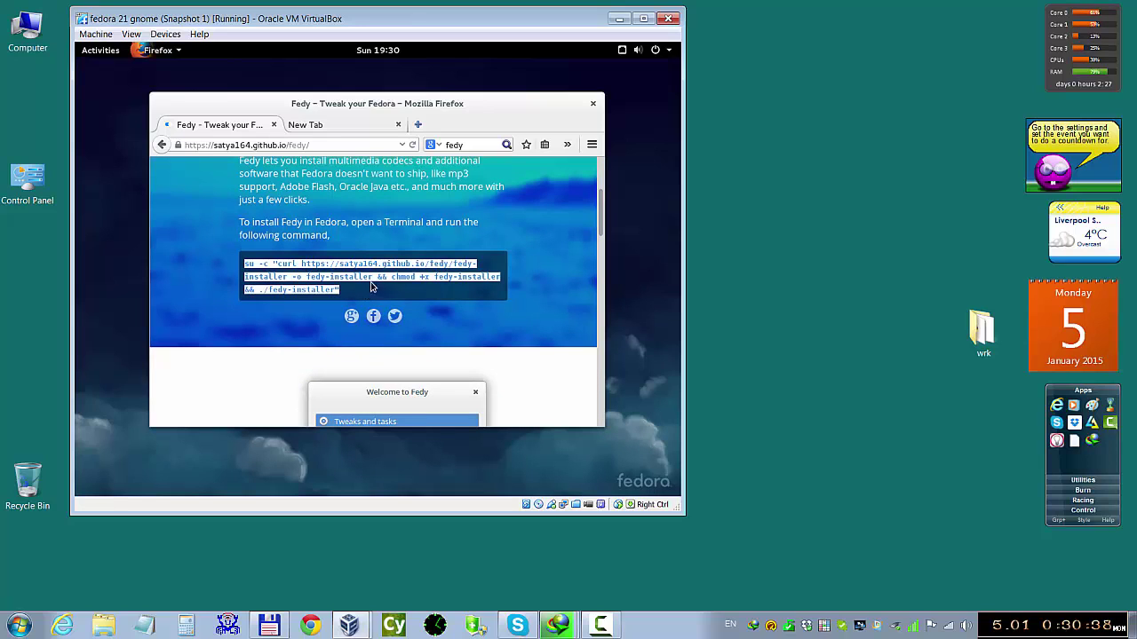
pyautogui.rightClick(381, 276)
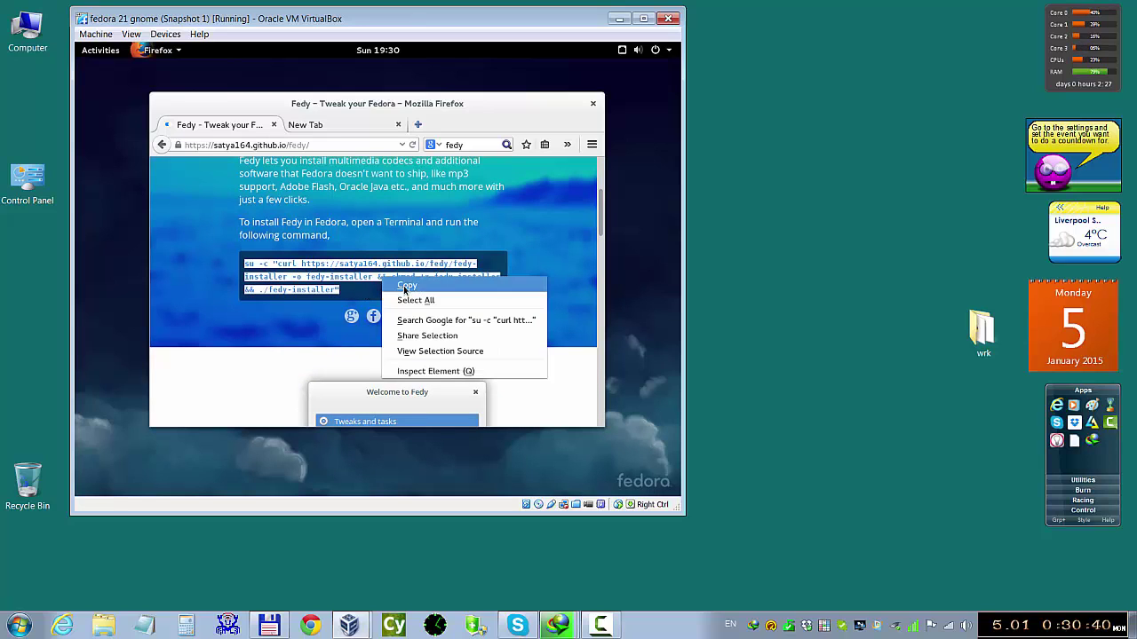
pyautogui.click(406, 286)
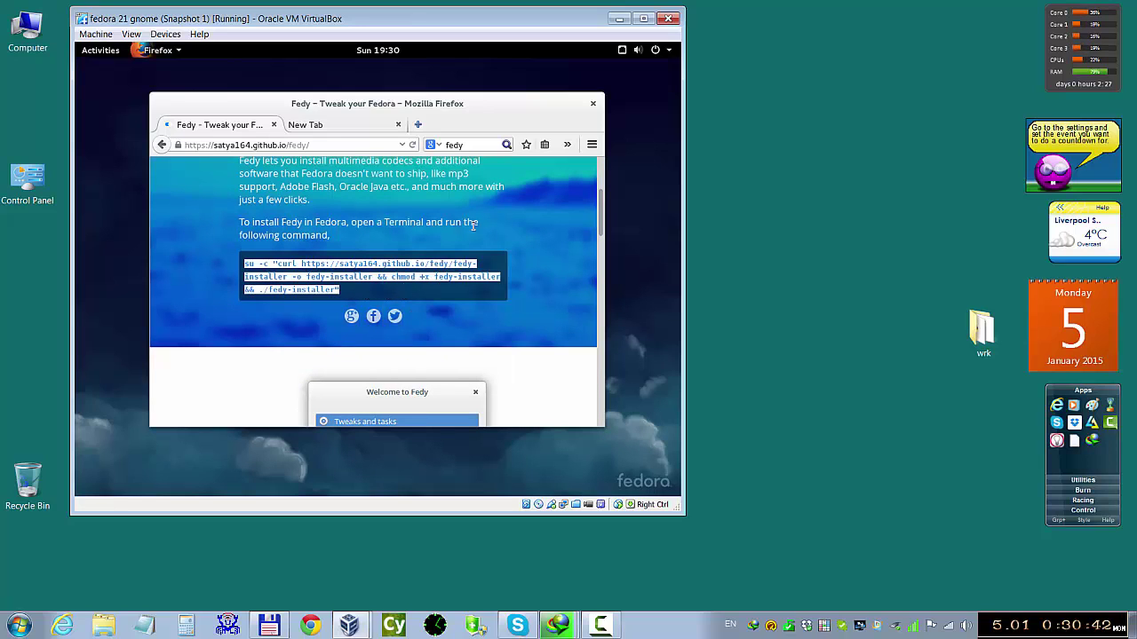
# - Close Firefox with all its tabs, then find and open the Terminal application
pyautogui.click(594, 103)
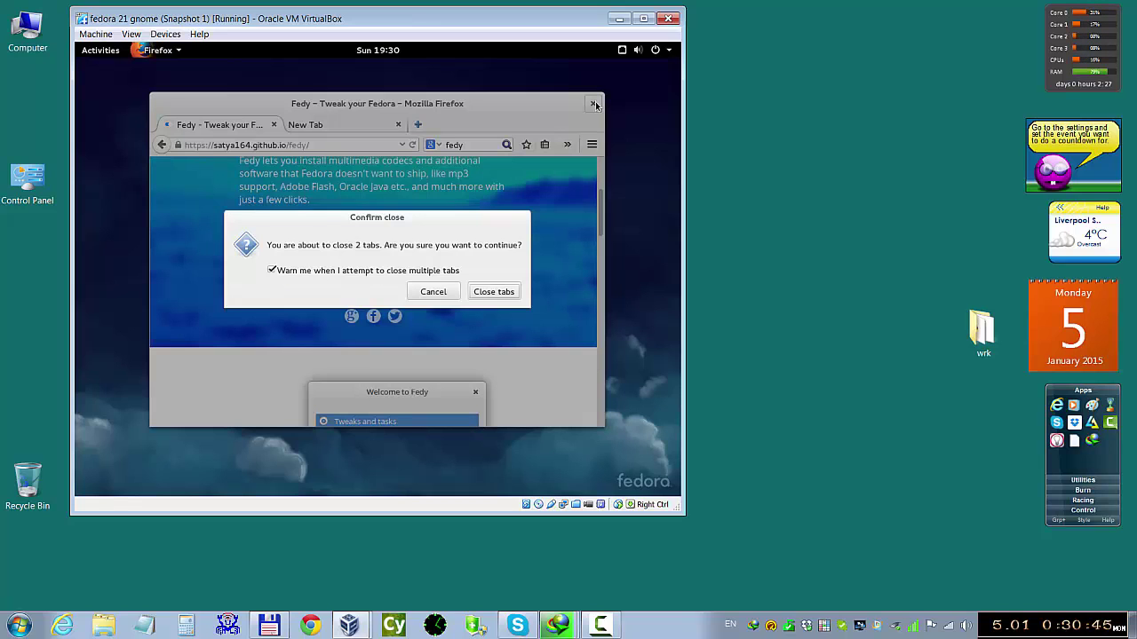
pyautogui.click(496, 293)
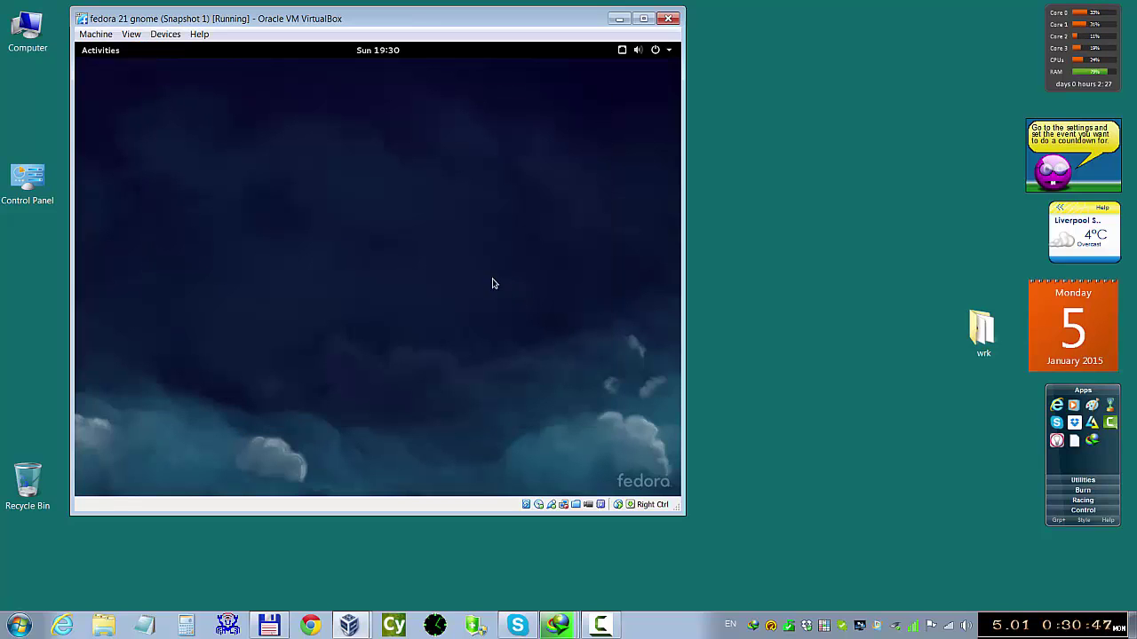
pyautogui.click(117, 54)
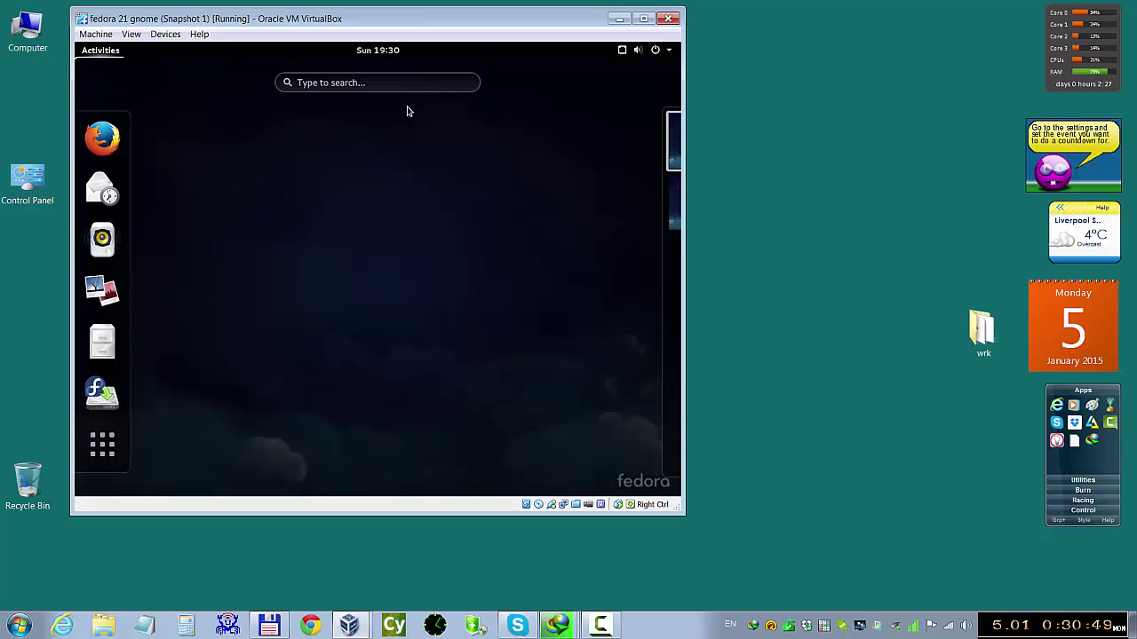
pyautogui.click(386, 84)
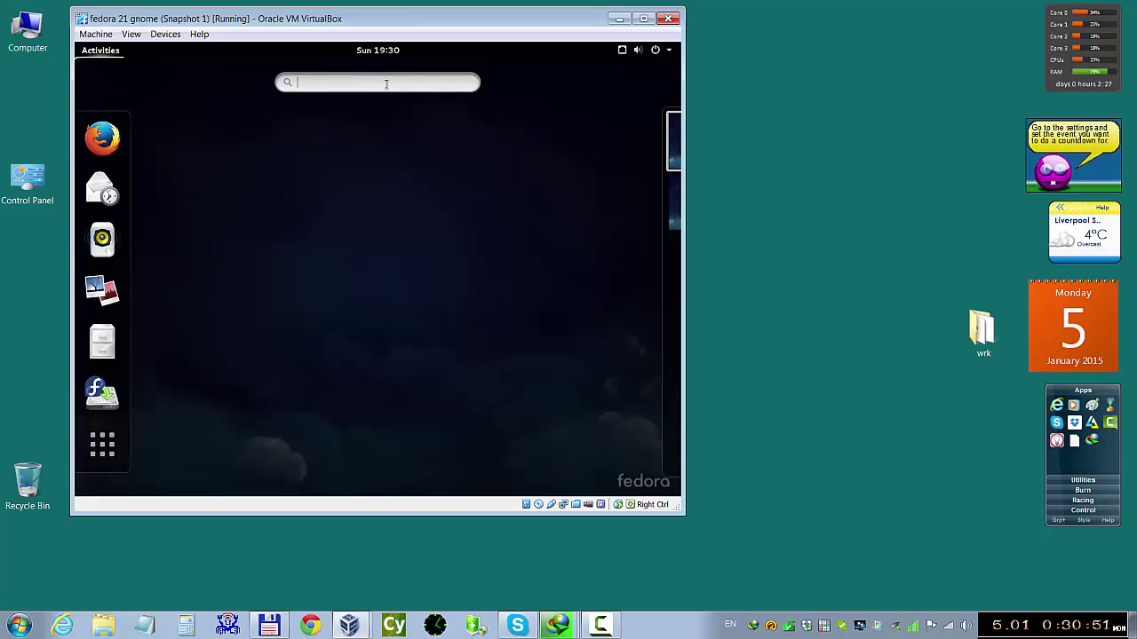
pyautogui.write('t')
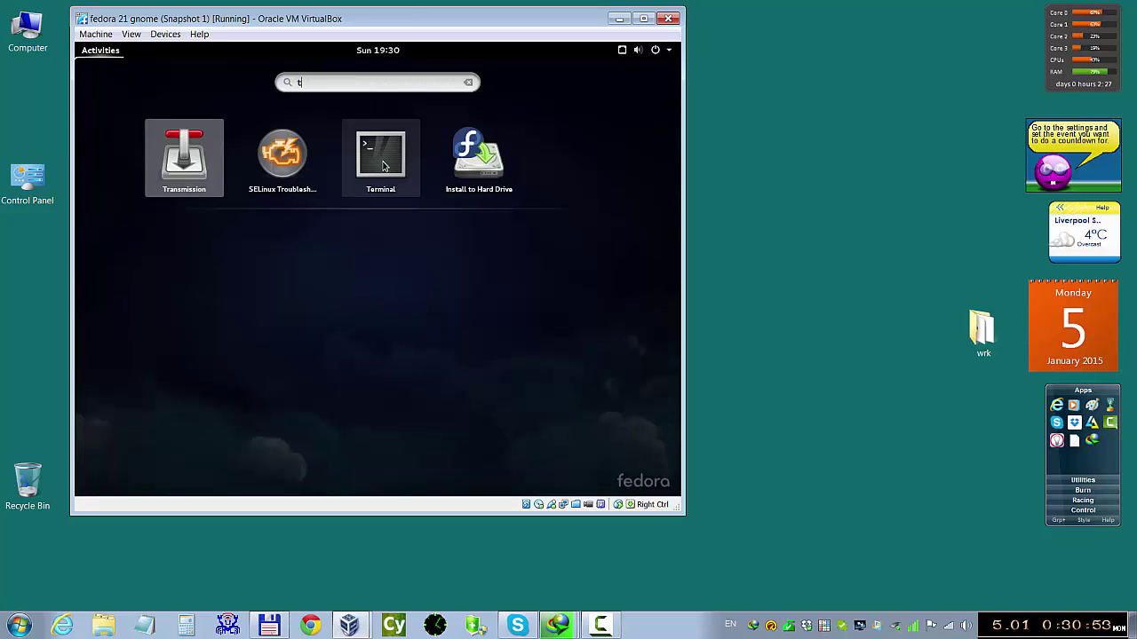
pyautogui.click(381, 160)
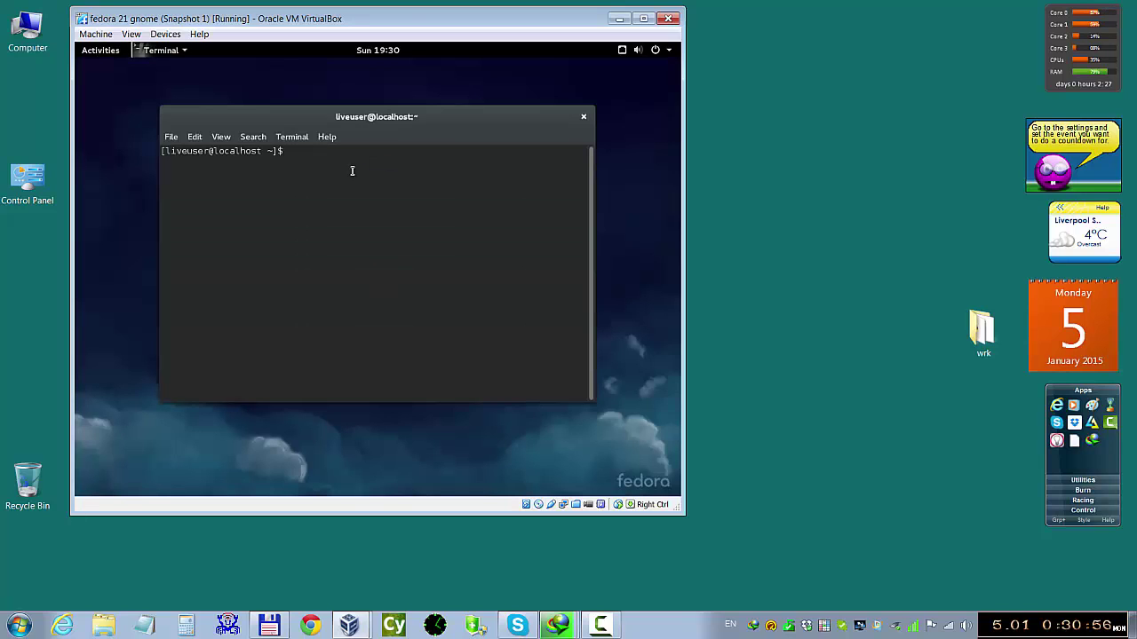
# - Paste the copied fedy-installer command at the terminal prompt and run it
pyautogui.rightClick(305, 156)
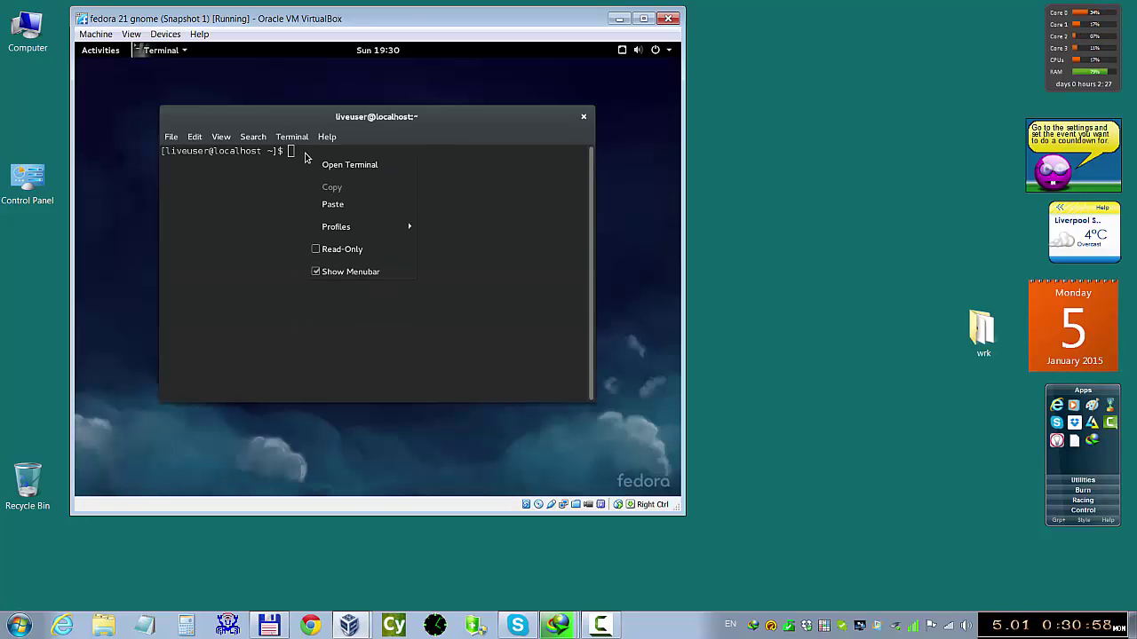
pyautogui.click(340, 205)
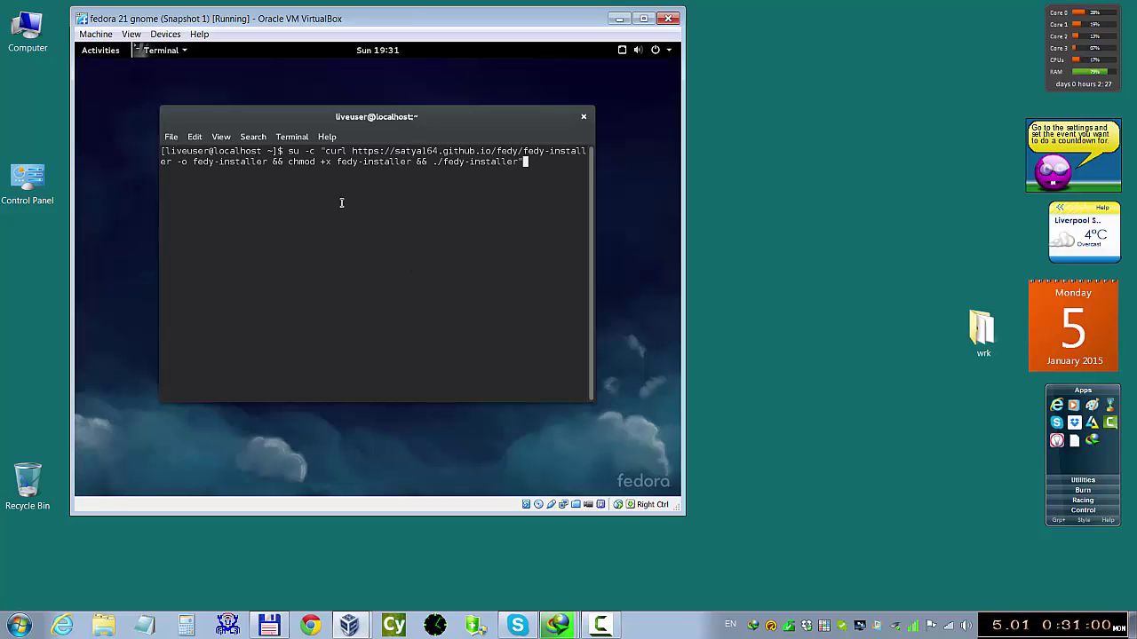
pyautogui.press('Return')
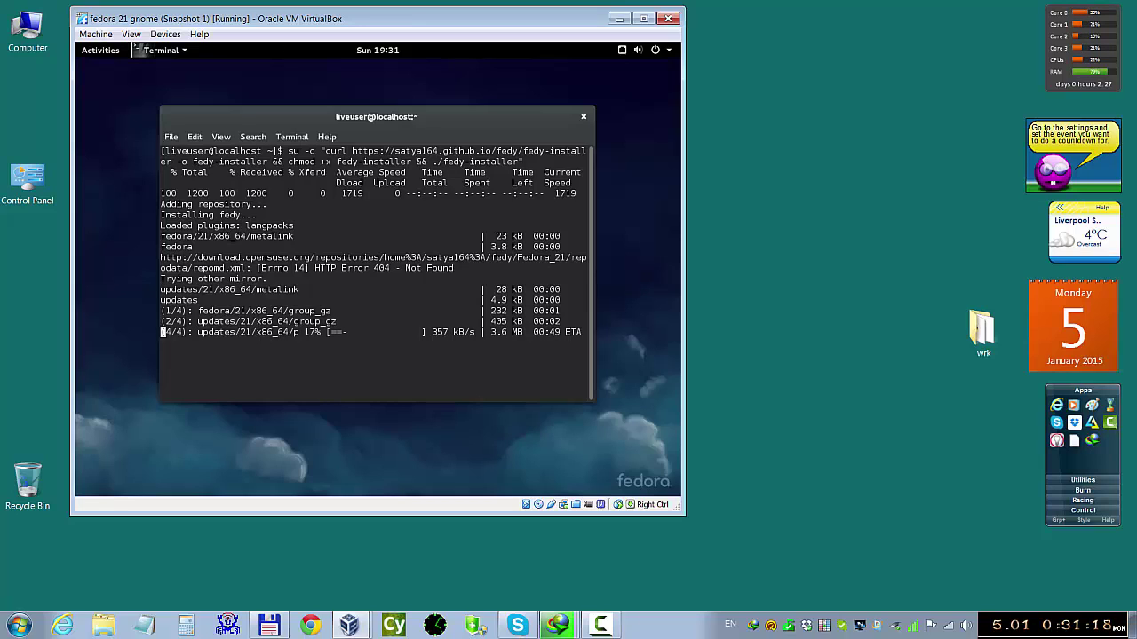
# - Open the Software application, look through its featured applications, games and categories, and close it
pyautogui.click(98, 51)
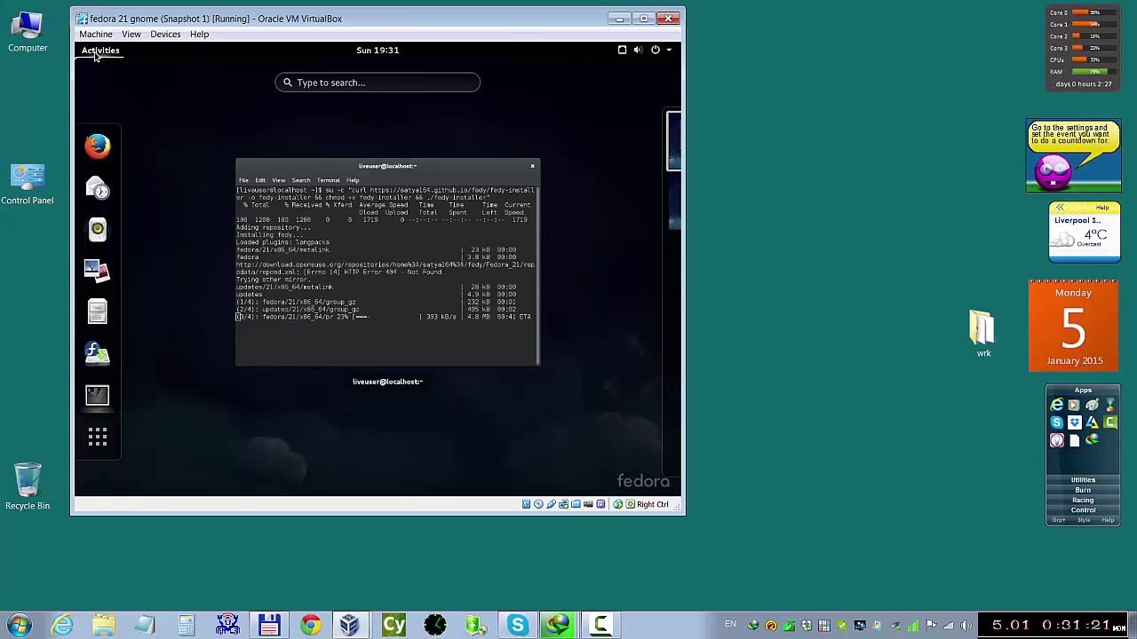
pyautogui.click(100, 435)
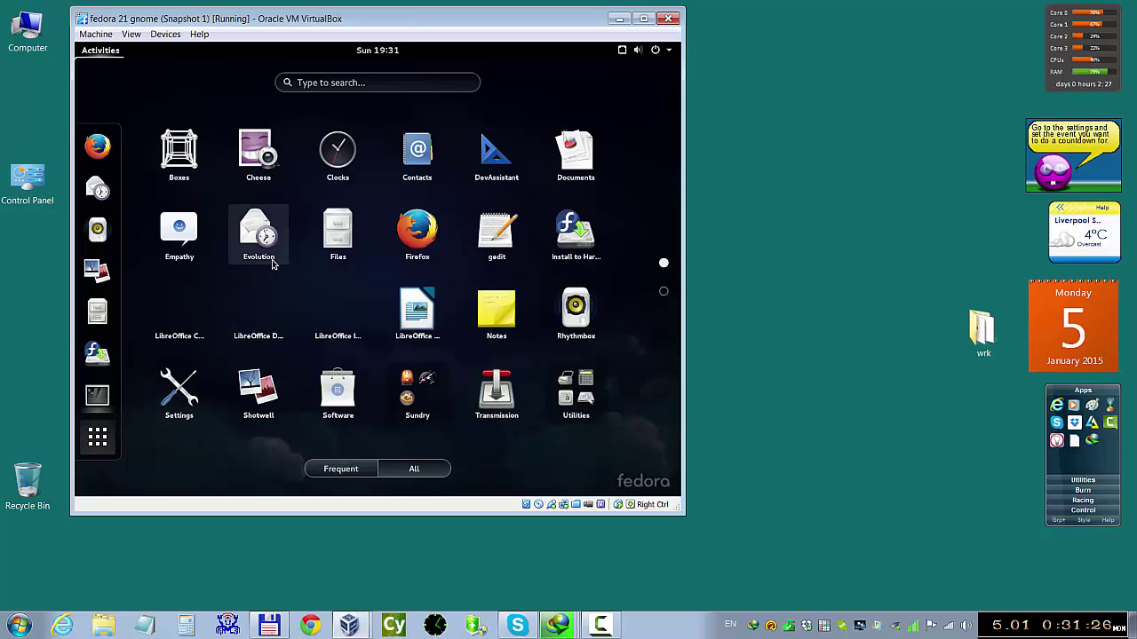
pyautogui.click(340, 391)
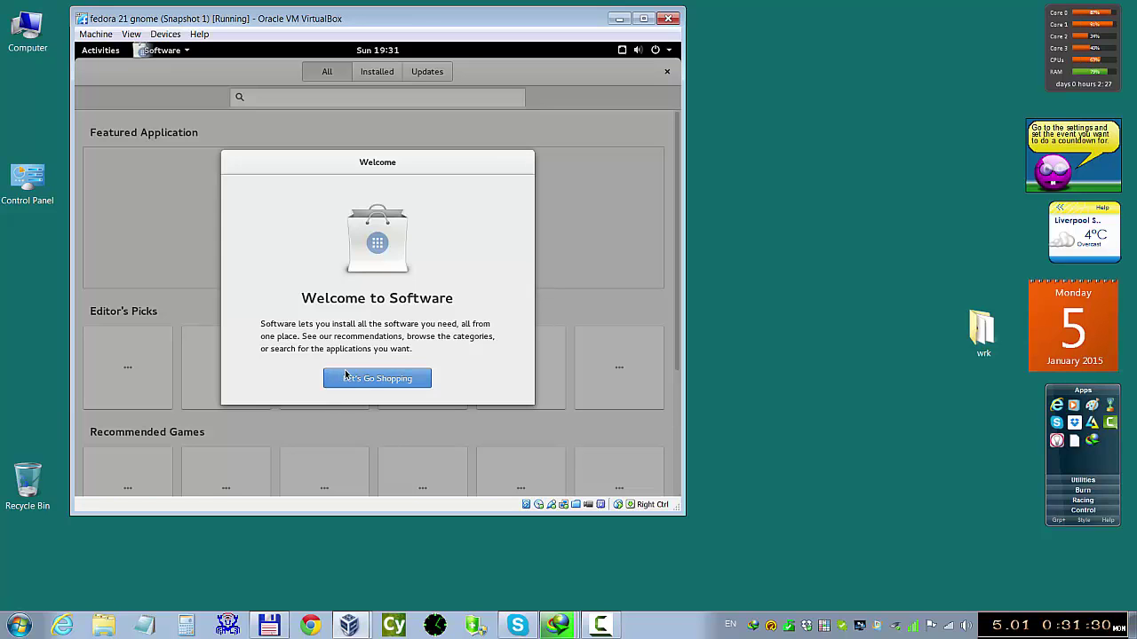
pyautogui.click(346, 373)
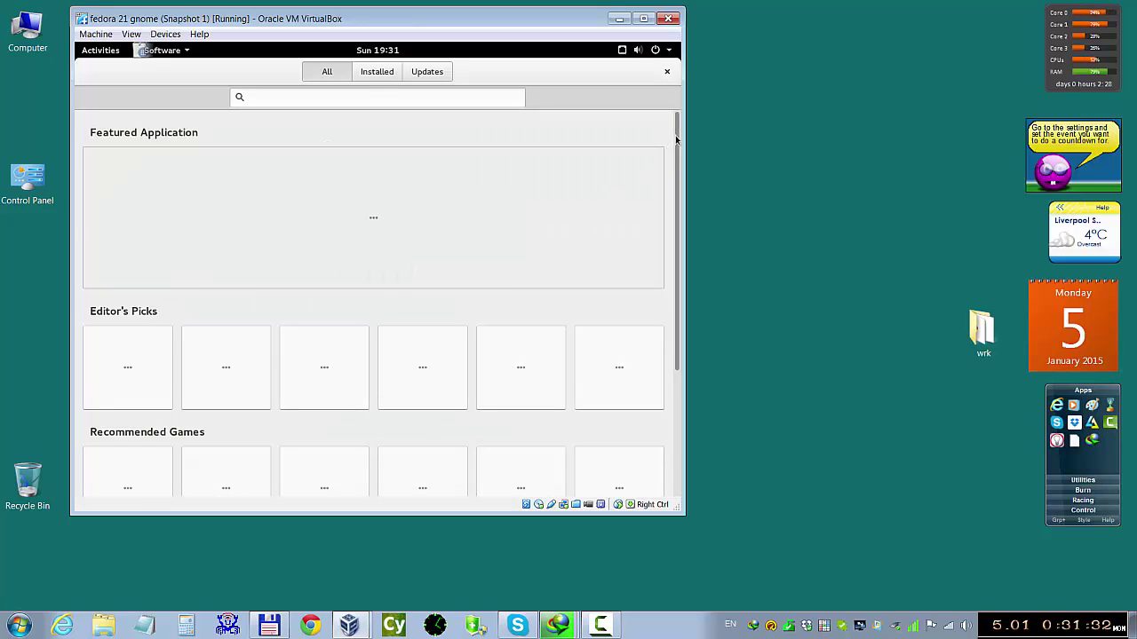
pyautogui.scroll(-2, 669, 273)
pyautogui.scroll(-3, 670, 273)
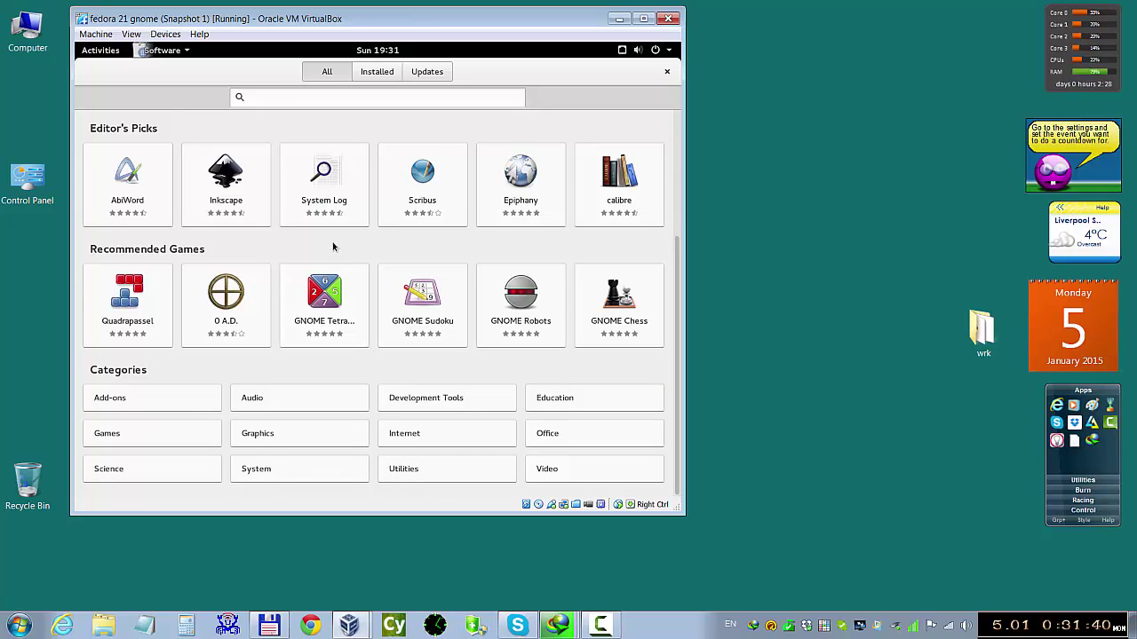
pyautogui.click(667, 74)
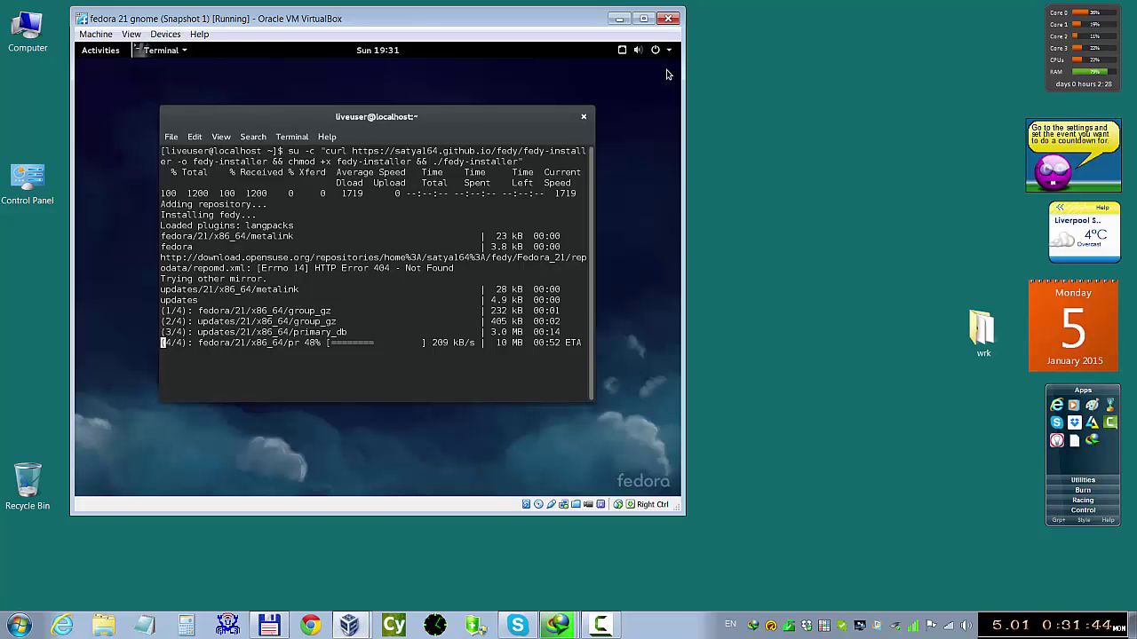
# - Move the terminal window higher on the Fedora desktop
pyautogui.moveTo(497, 125); pyautogui.dragTo(477, 82)
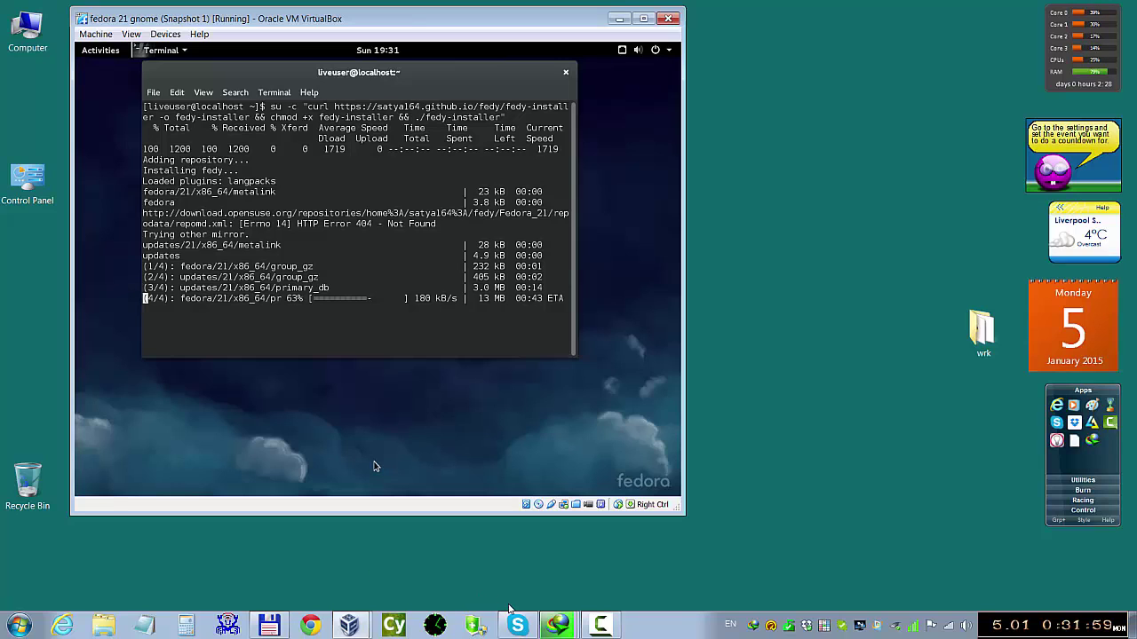
pyautogui.click(607, 600)
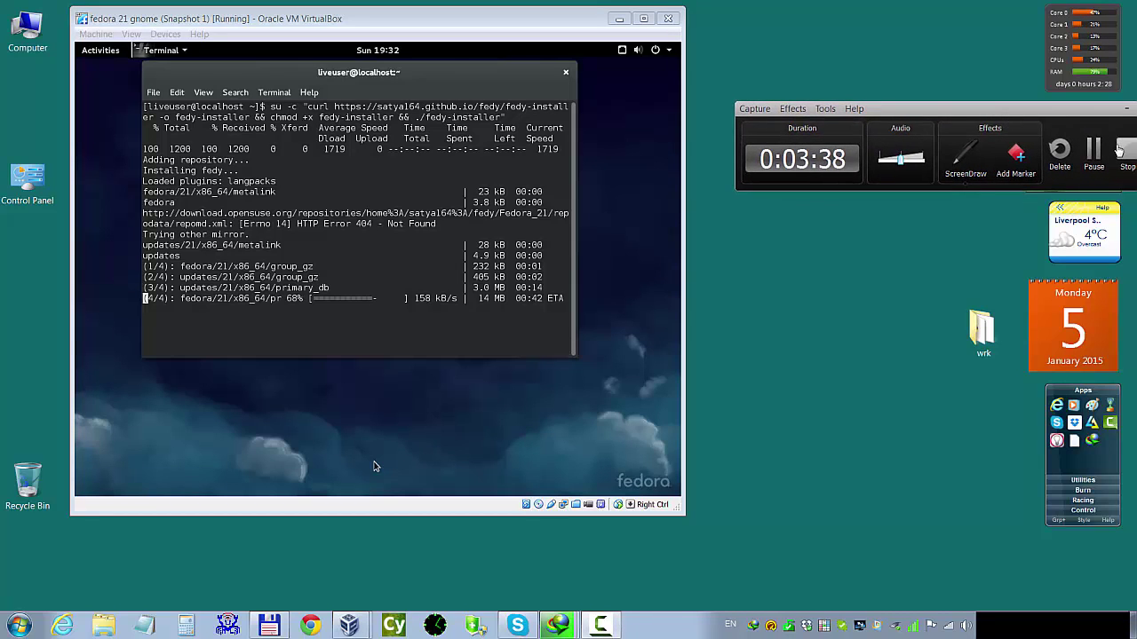
pyautogui.click(1093, 151)
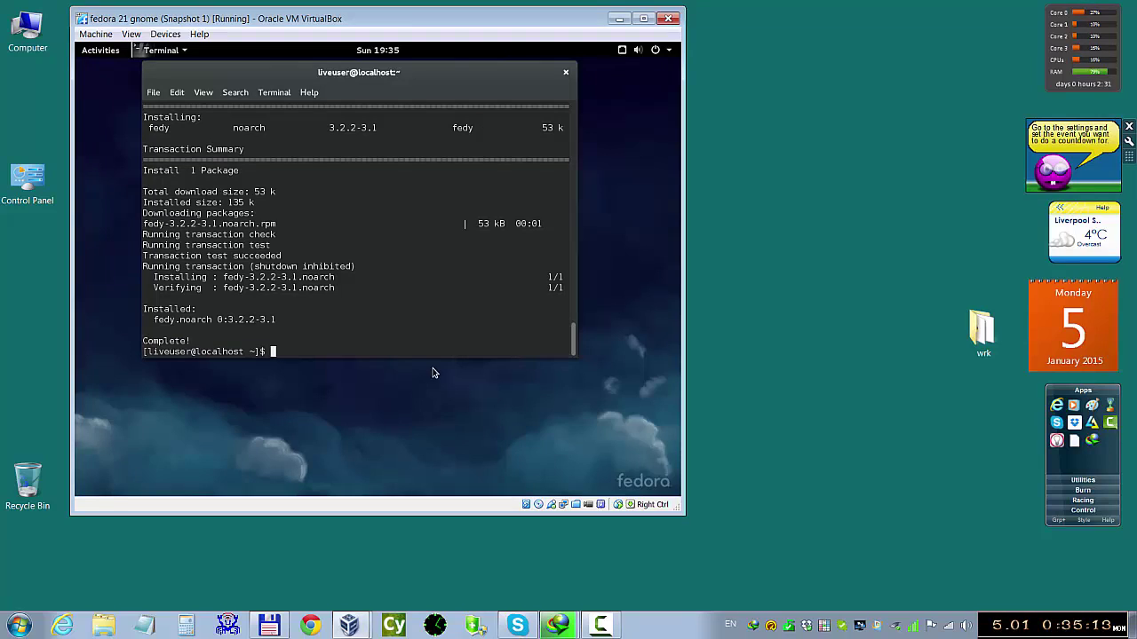
# - Highlight the last output line of the Fedy installation and close the terminal window
pyautogui.moveTo(206, 341); pyautogui.dragTo(144, 341)
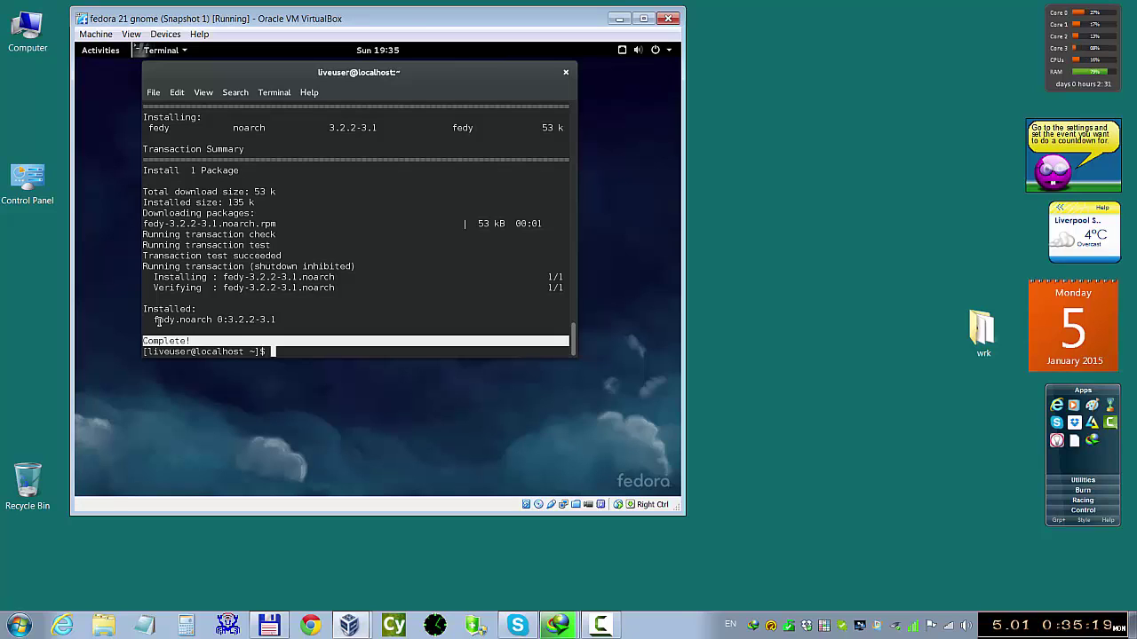
pyautogui.click(566, 73)
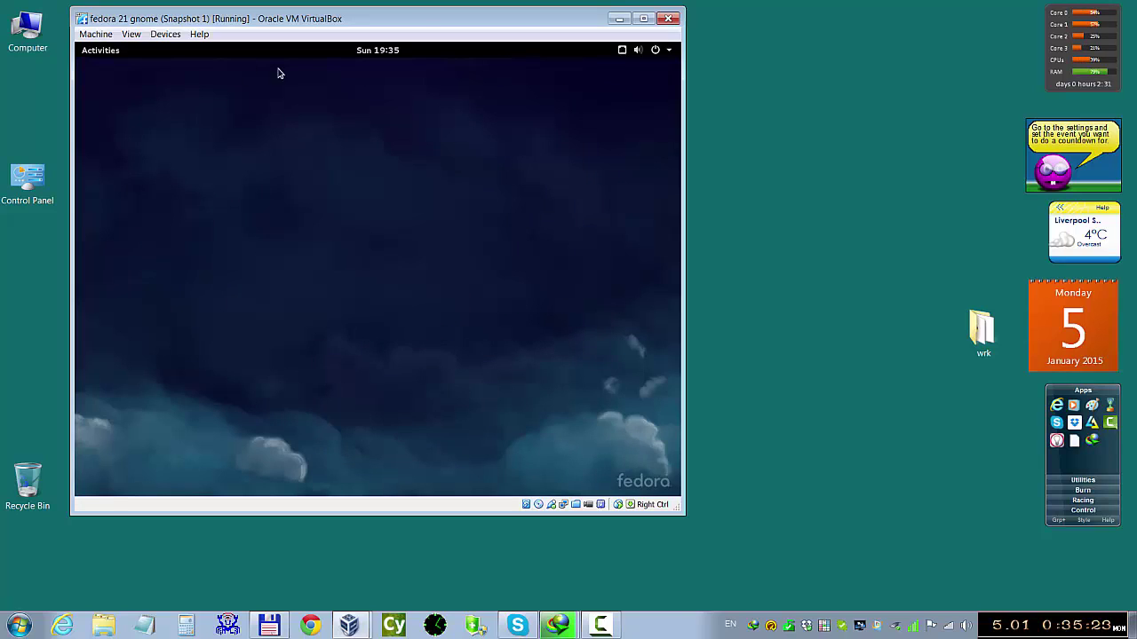
# - Search the Activities overview for "fe" to locate the Fedy application, and return to the desktop
pyautogui.click(107, 52)
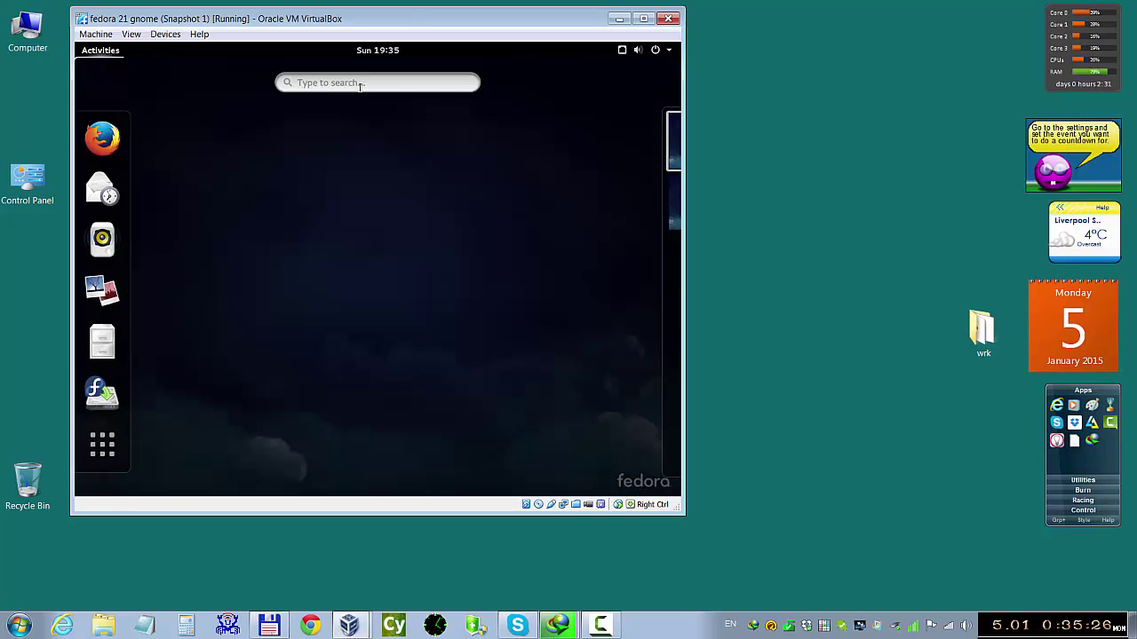
pyautogui.click(362, 84)
pyautogui.write('fe')
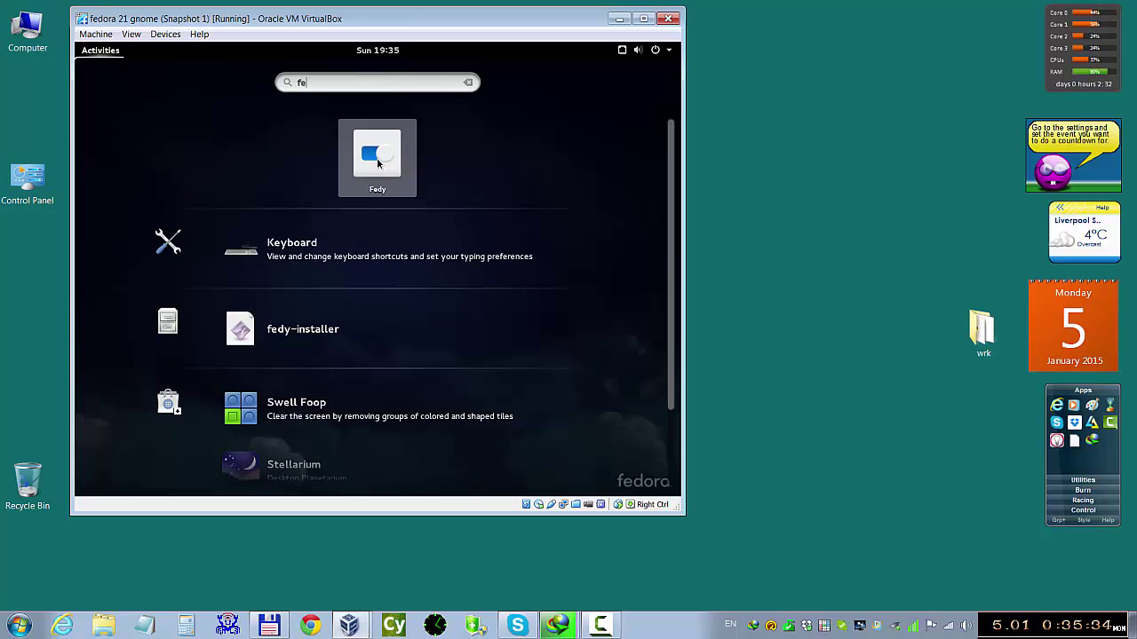
pyautogui.click(102, 60)
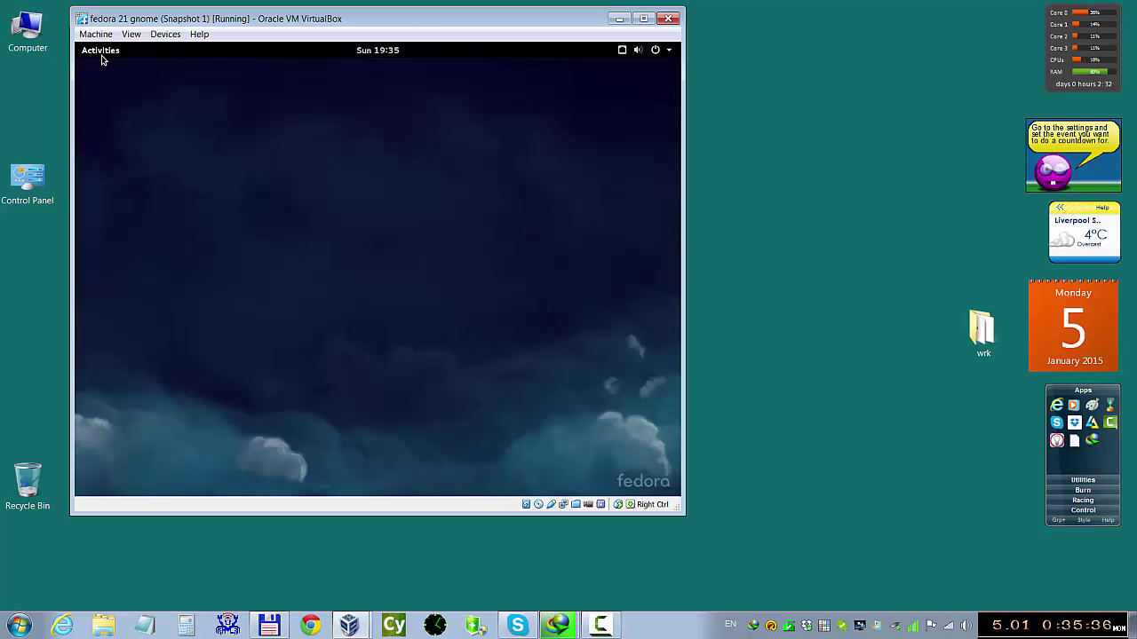
# - Replace Evolution with Fedy in the favorites, placing Fedy directly below Firefox
pyautogui.click(100, 55)
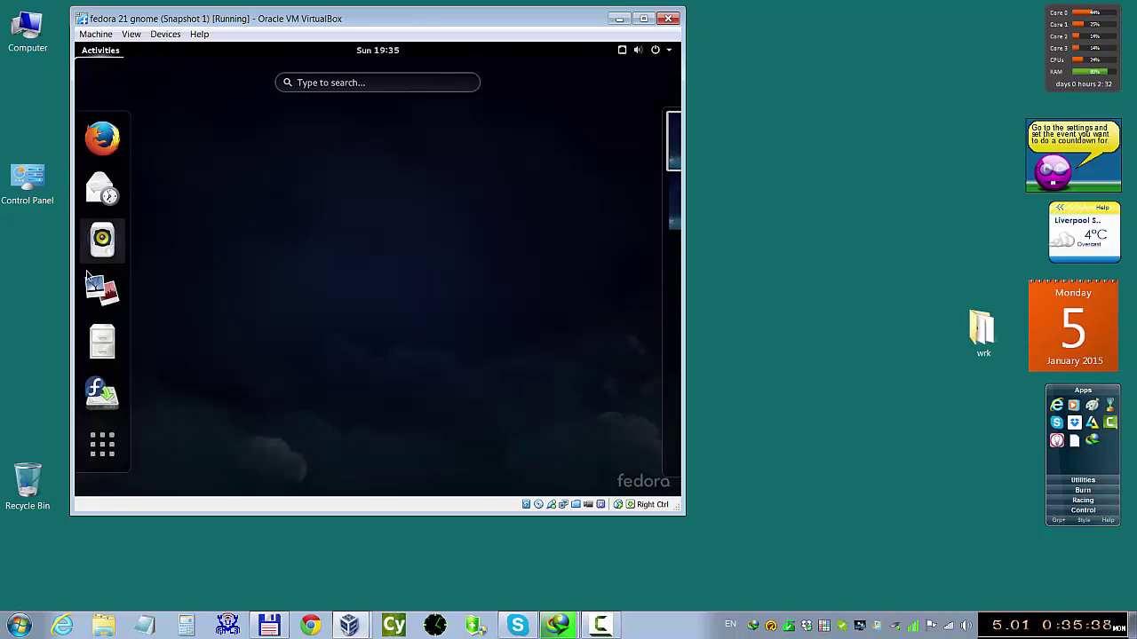
pyautogui.click(116, 446)
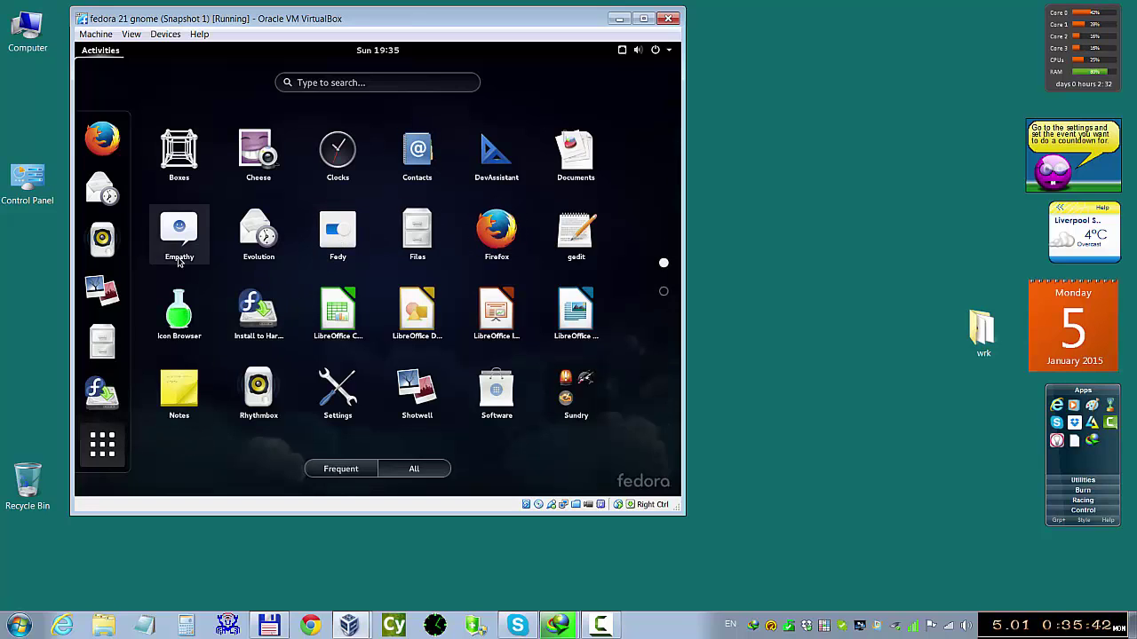
pyautogui.rightClick(96, 197)
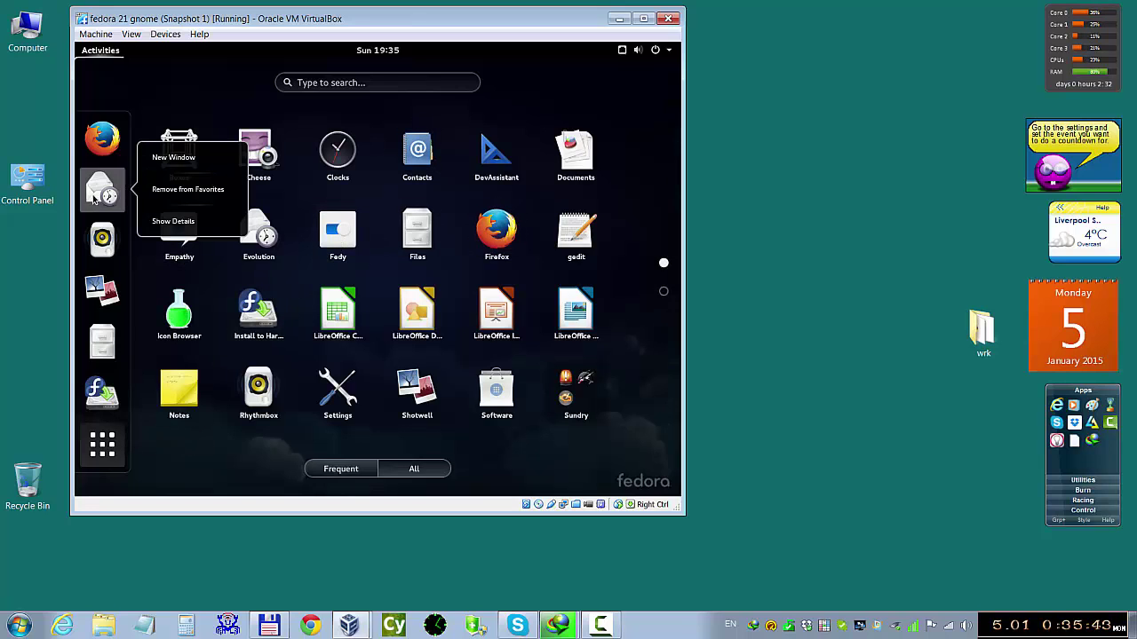
pyautogui.click(175, 190)
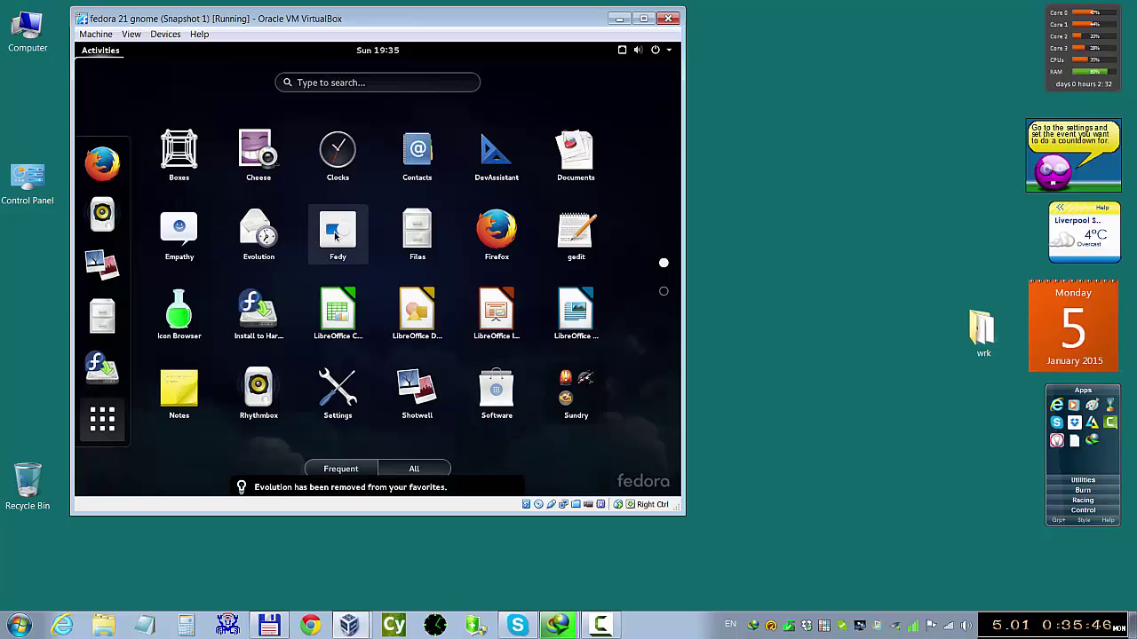
pyautogui.scroll(-1, 205, 222)
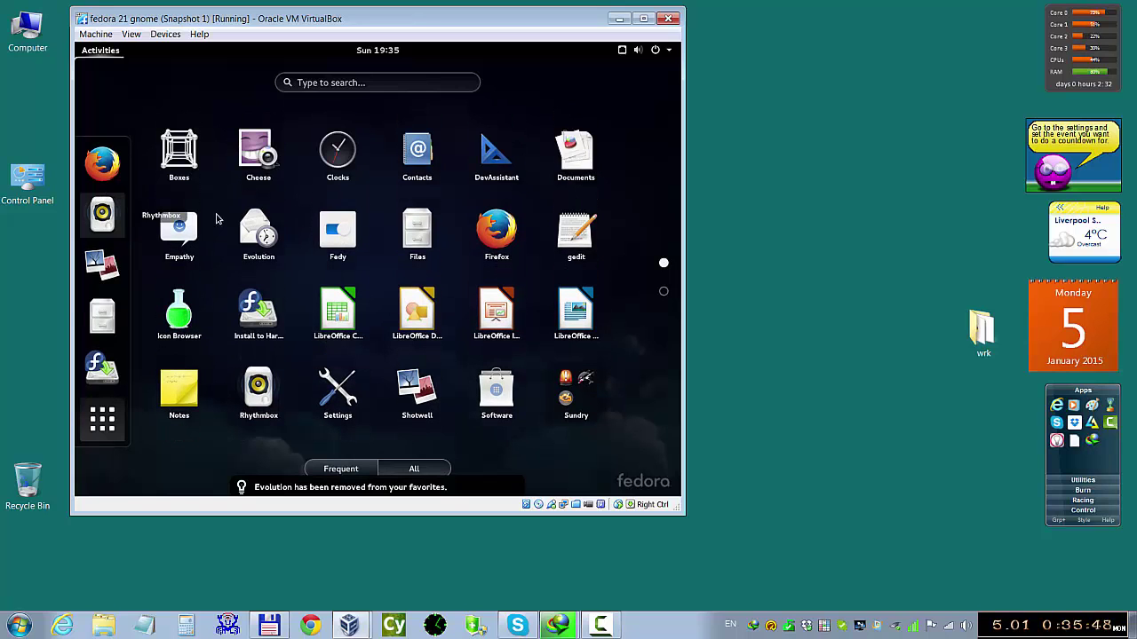
pyautogui.moveTo(326, 233); pyautogui.dragTo(89, 188)
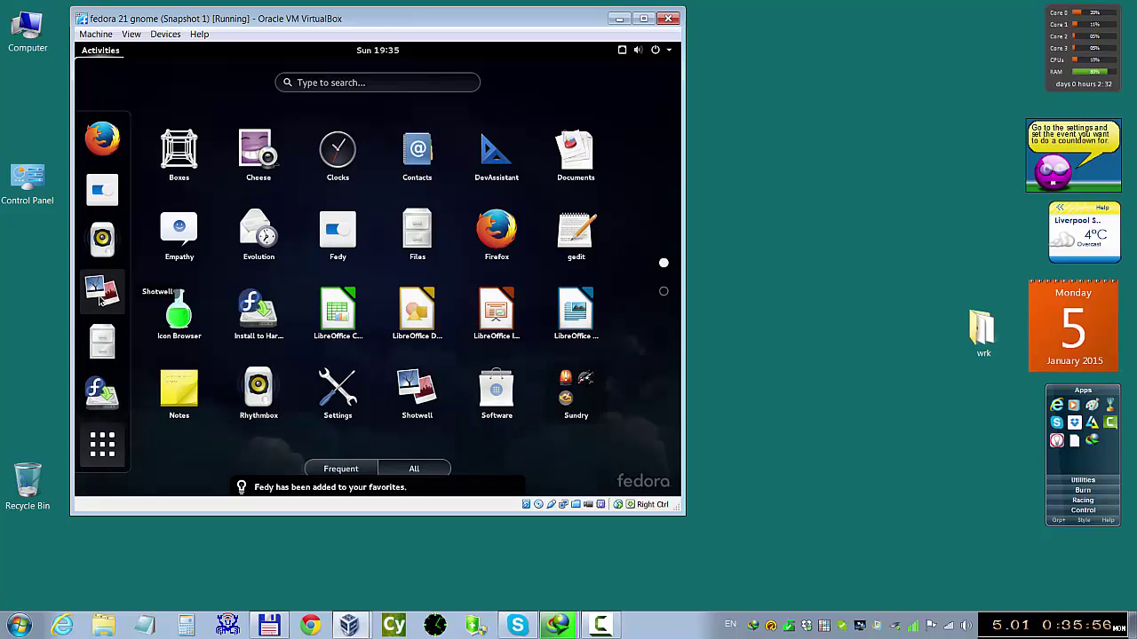
# - Launch Fedy from the favorites and mark Google Chrome for installation in its additional software list
pyautogui.click(102, 191)
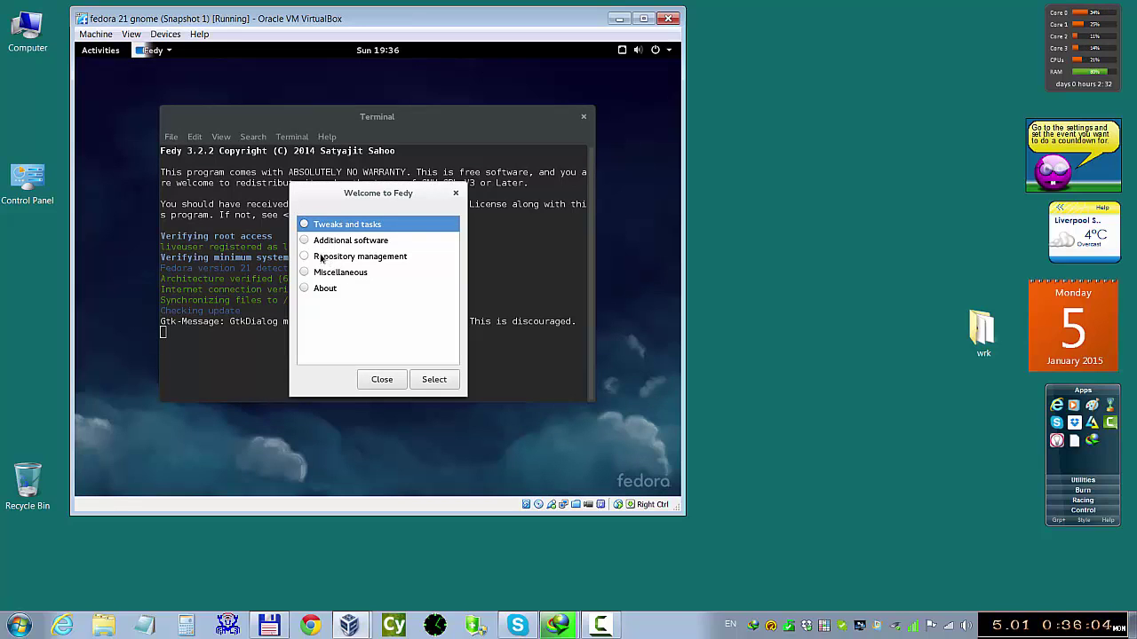
pyautogui.click(309, 242)
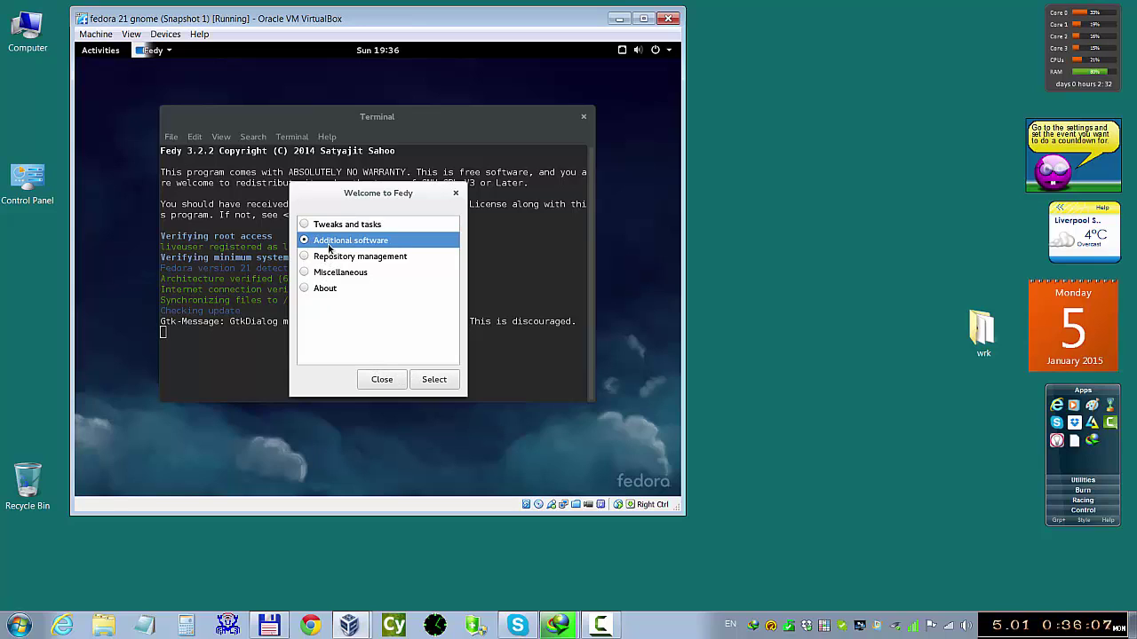
pyautogui.click(435, 379)
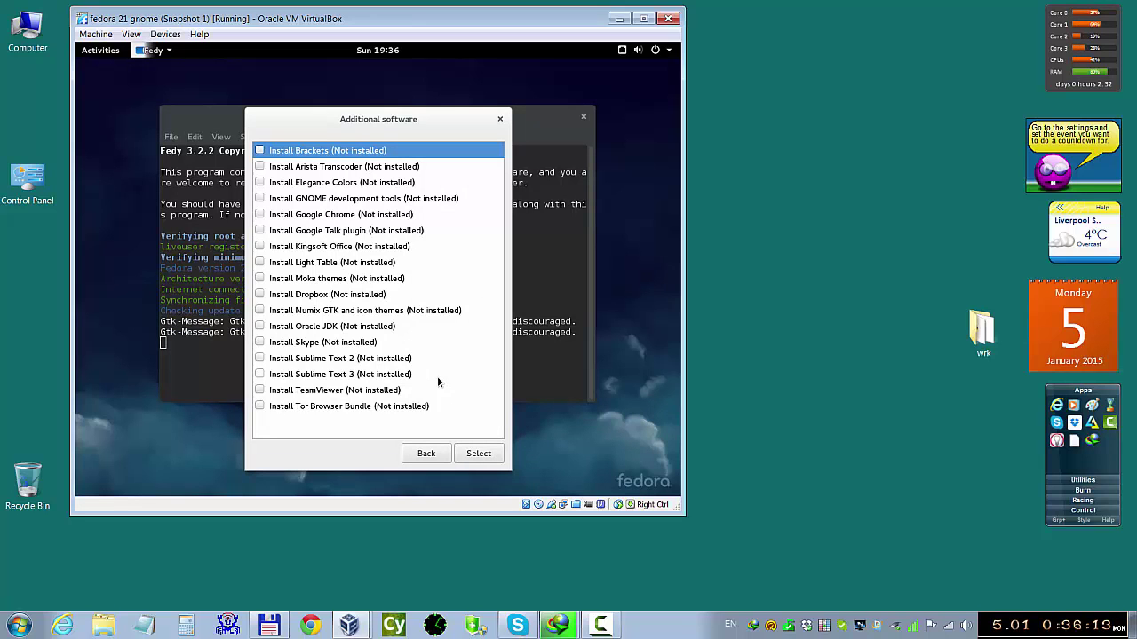
pyautogui.click(259, 215)
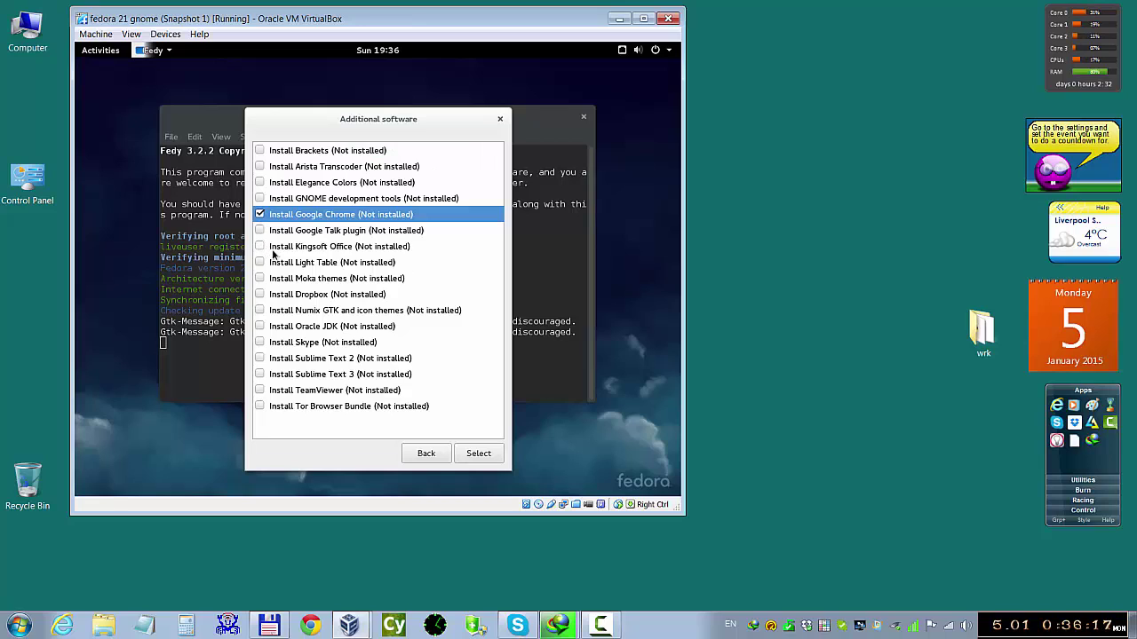
pyautogui.click(261, 295)
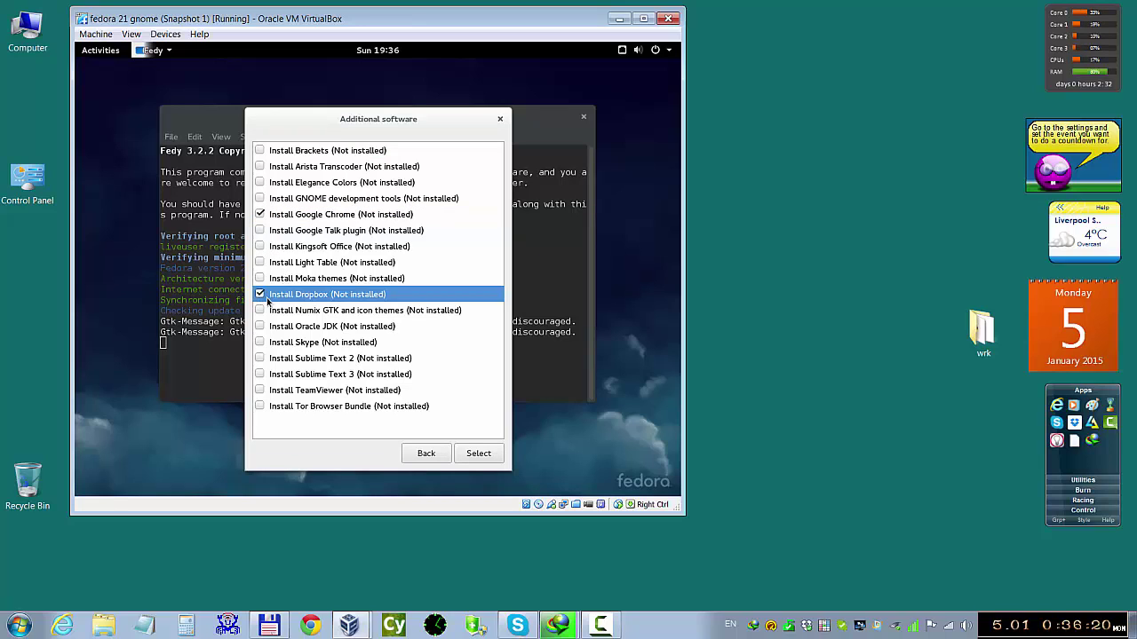
pyautogui.click(260, 343)
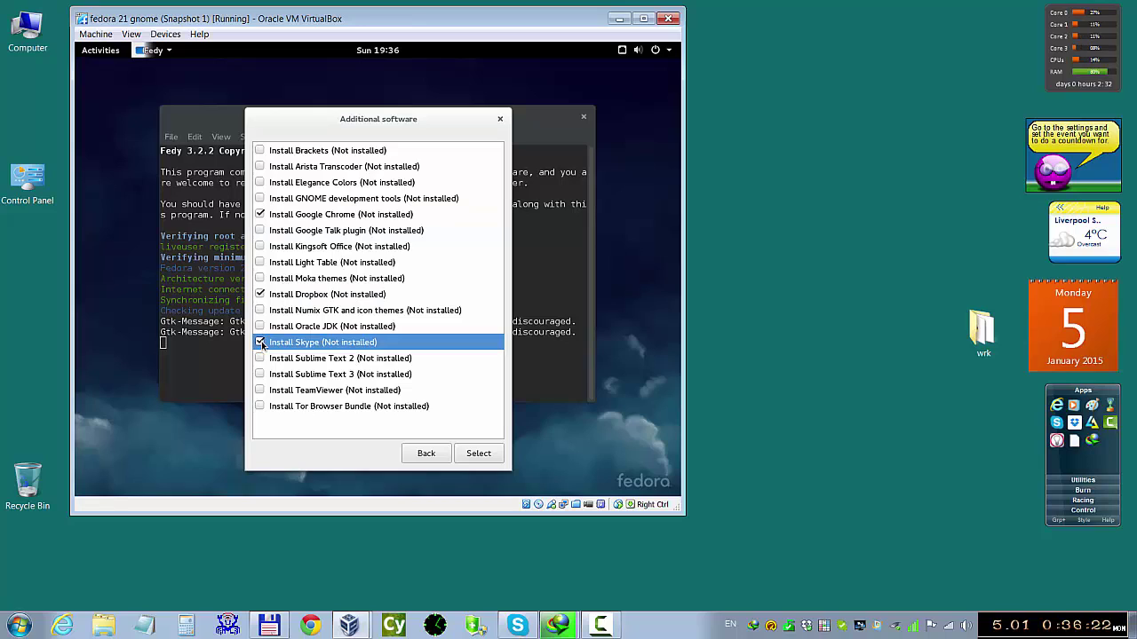
pyautogui.click(262, 391)
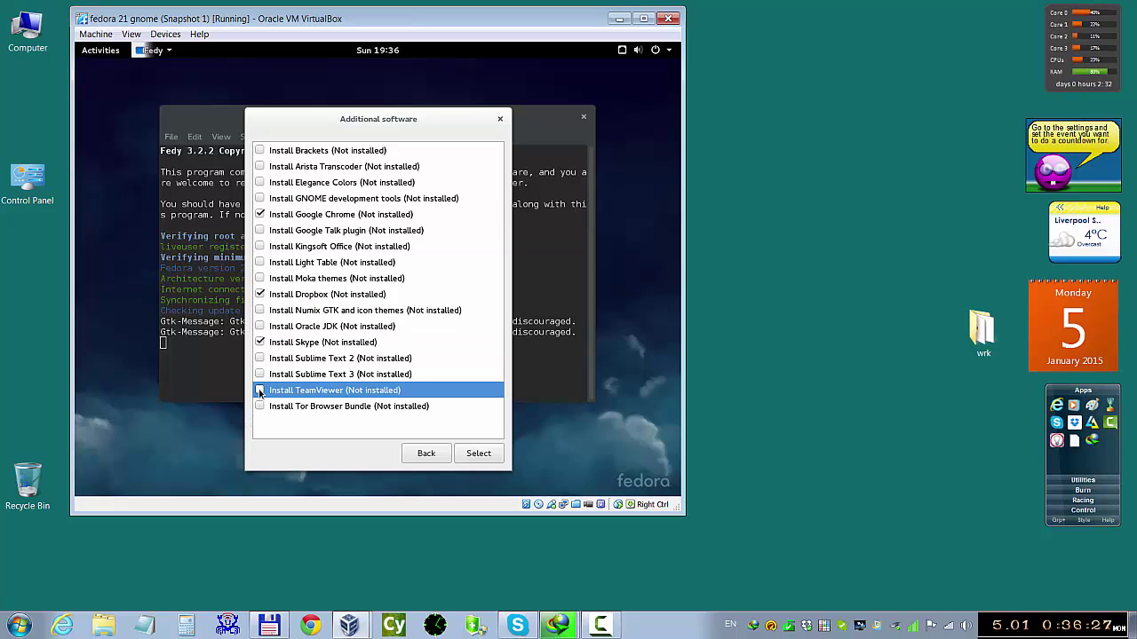
pyautogui.click(261, 342)
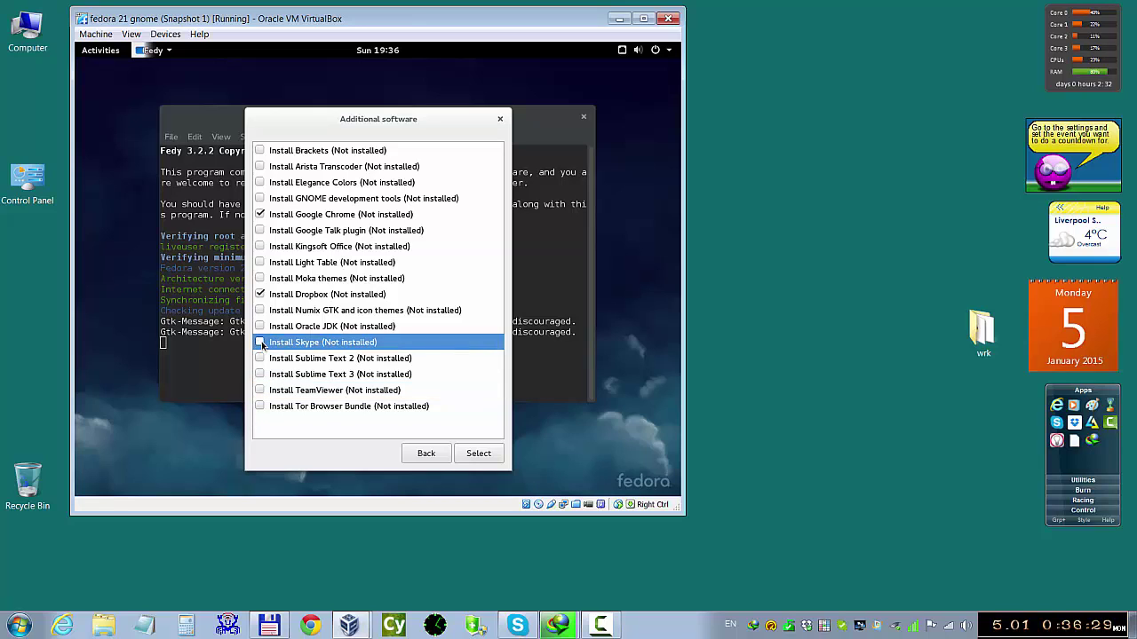
pyautogui.click(261, 294)
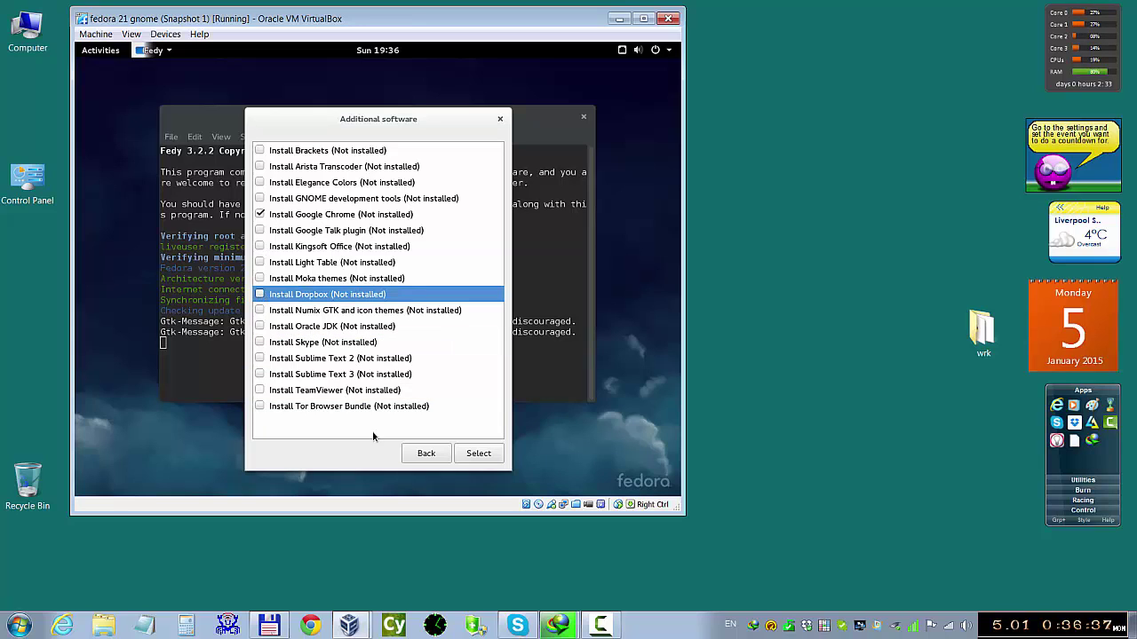
# - Install the marked Google Chrome package, bring Fedy's terminal output to the front and close the terminal once the installation completes
pyautogui.click(477, 454)
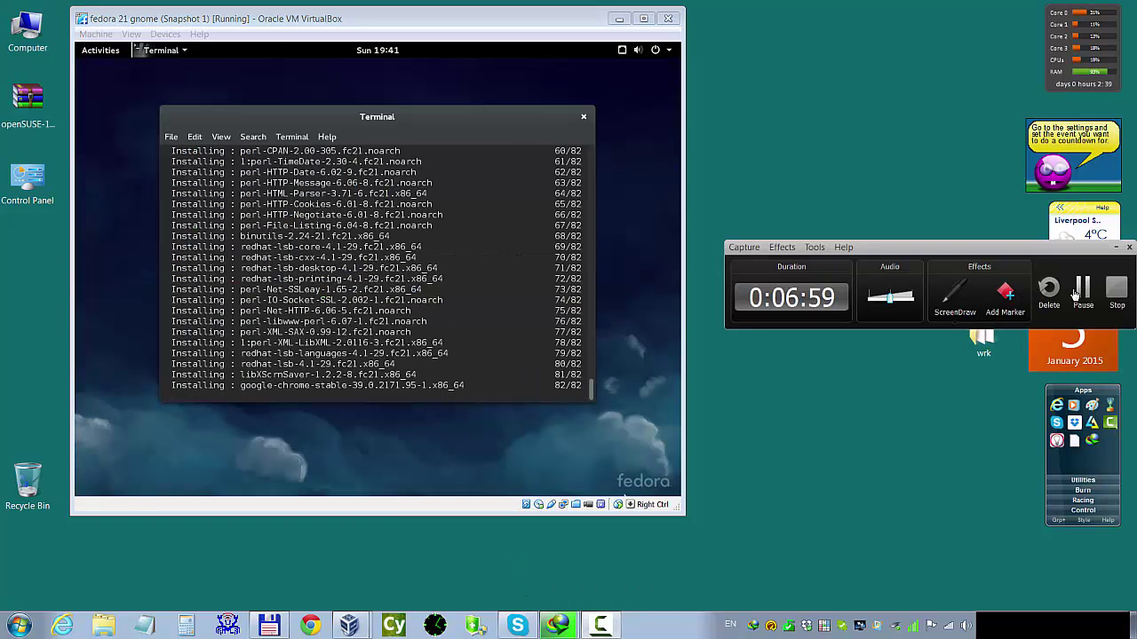
pyautogui.click(1082, 290)
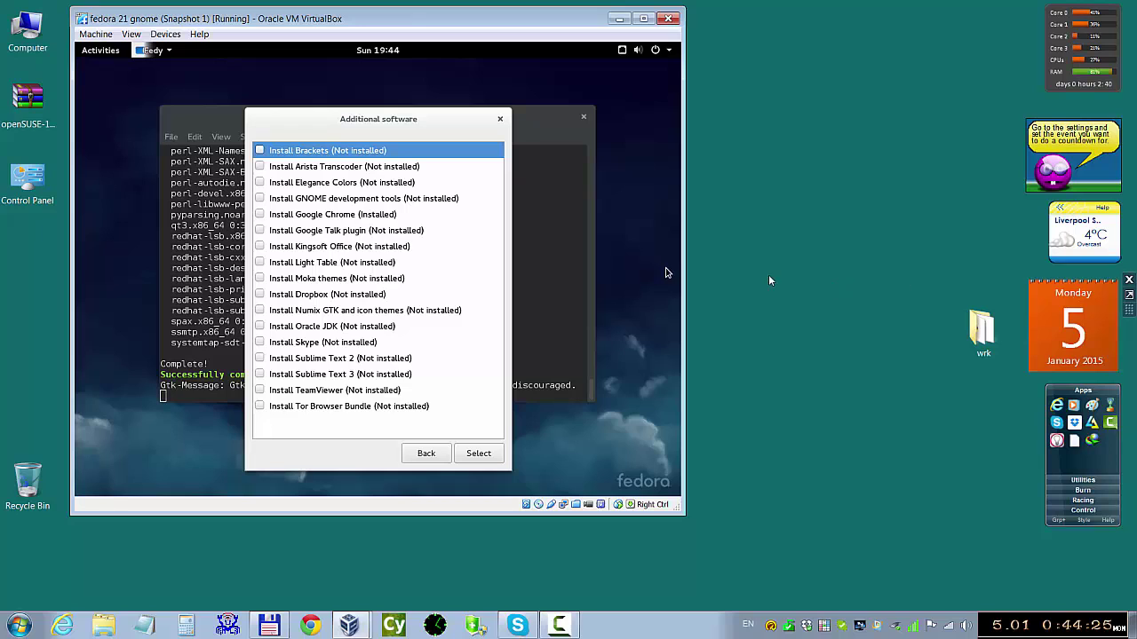
pyautogui.click(226, 120)
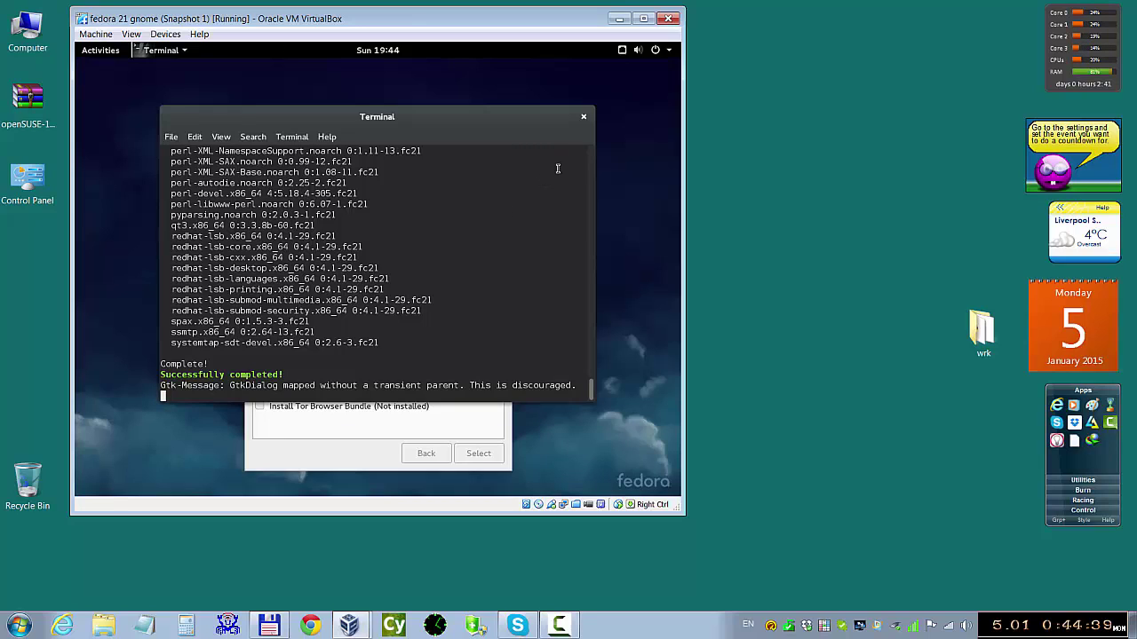
pyautogui.click(583, 117)
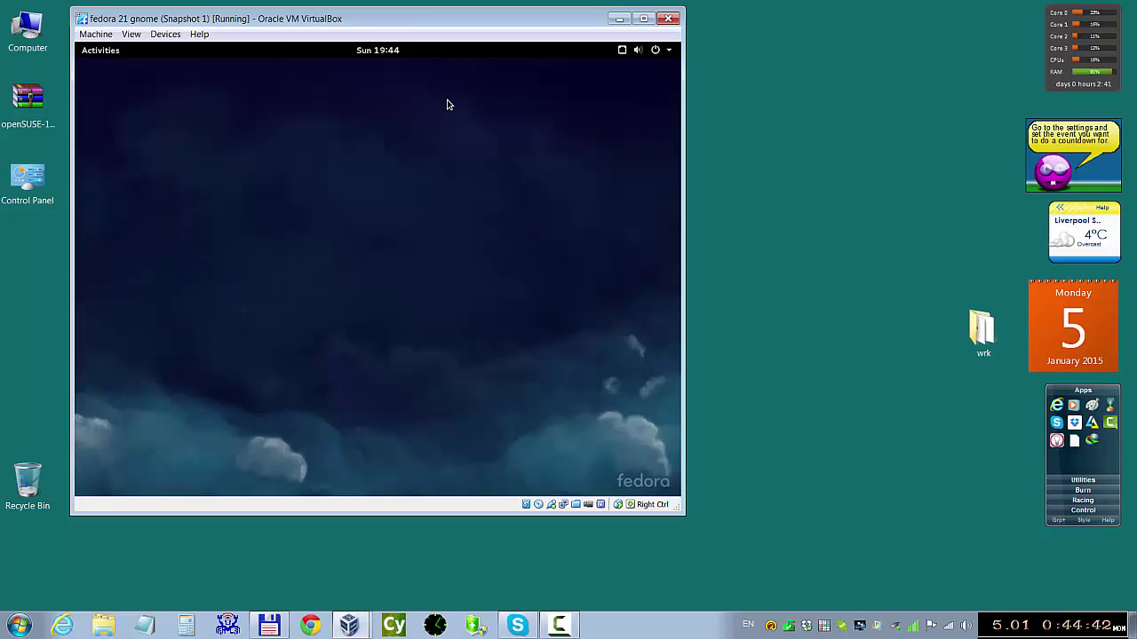
# - Add Google Chrome from the full application list to the favorites, placing it above Firefox
pyautogui.click(100, 54)
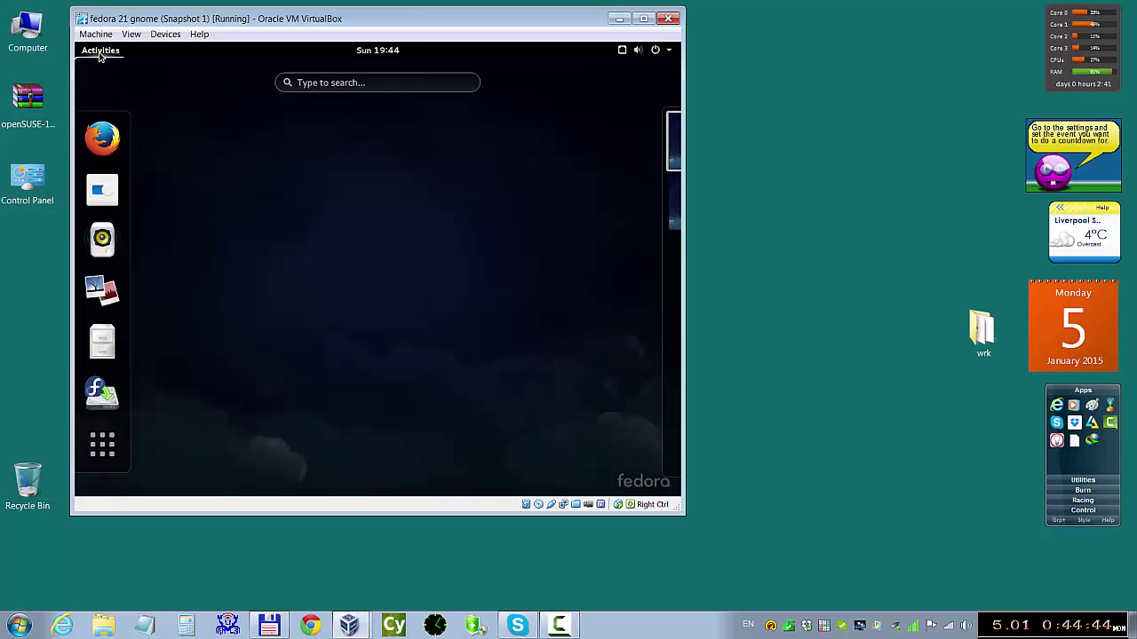
pyautogui.click(102, 449)
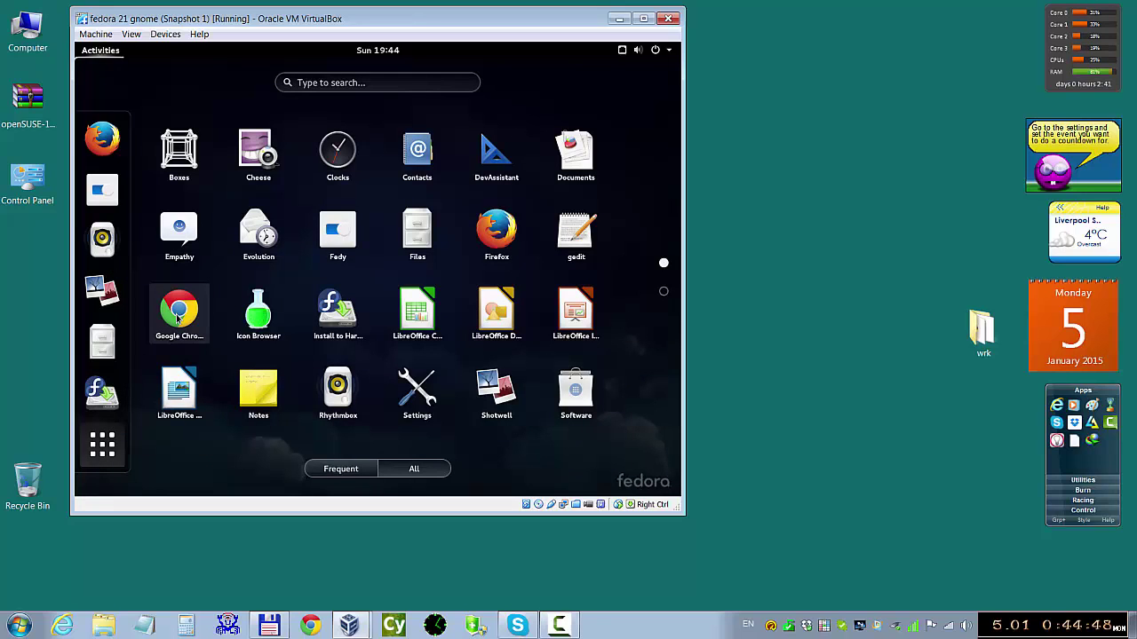
pyautogui.moveTo(178, 318); pyautogui.dragTo(103, 132)
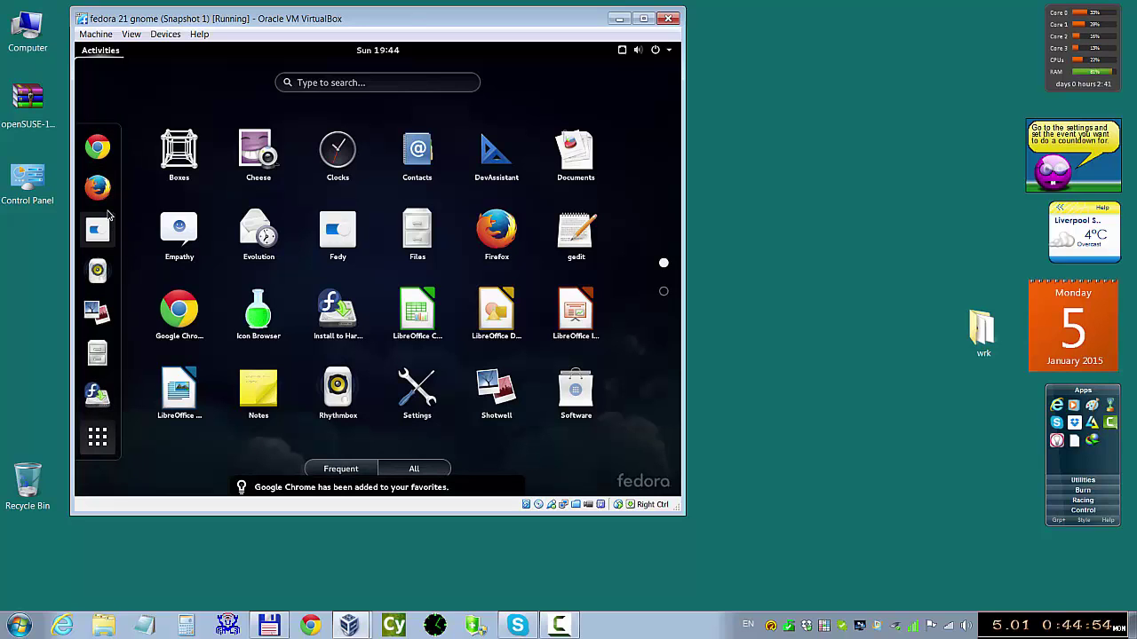
# - Launch Google Chrome from the favorites as the default browser, view its Getting Started page and close the browser
pyautogui.click(99, 147)
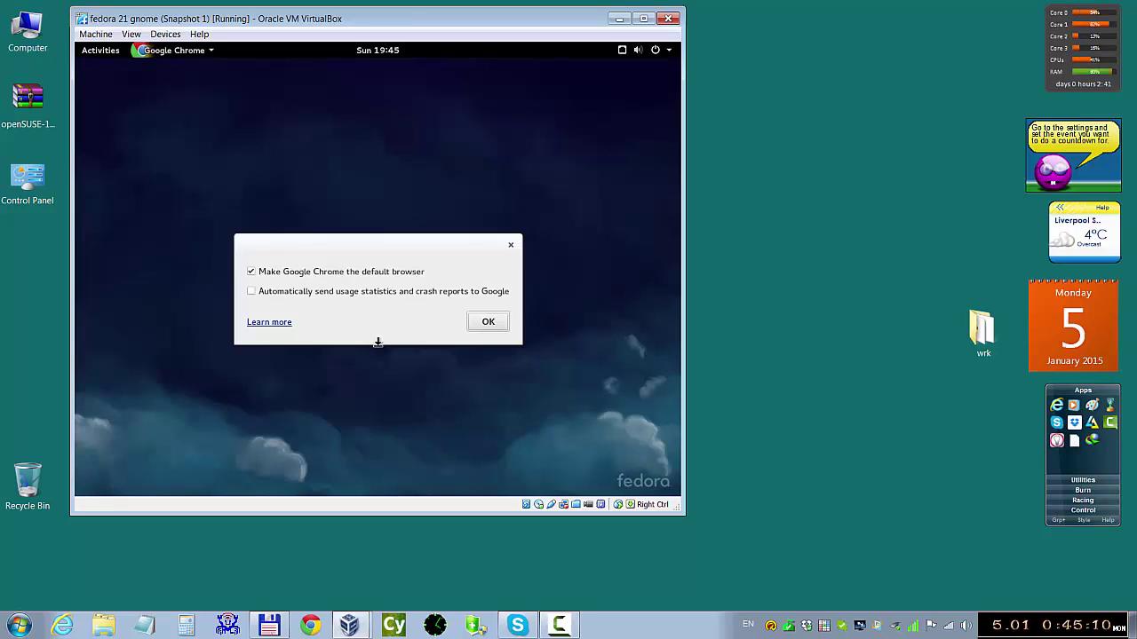
pyautogui.click(493, 322)
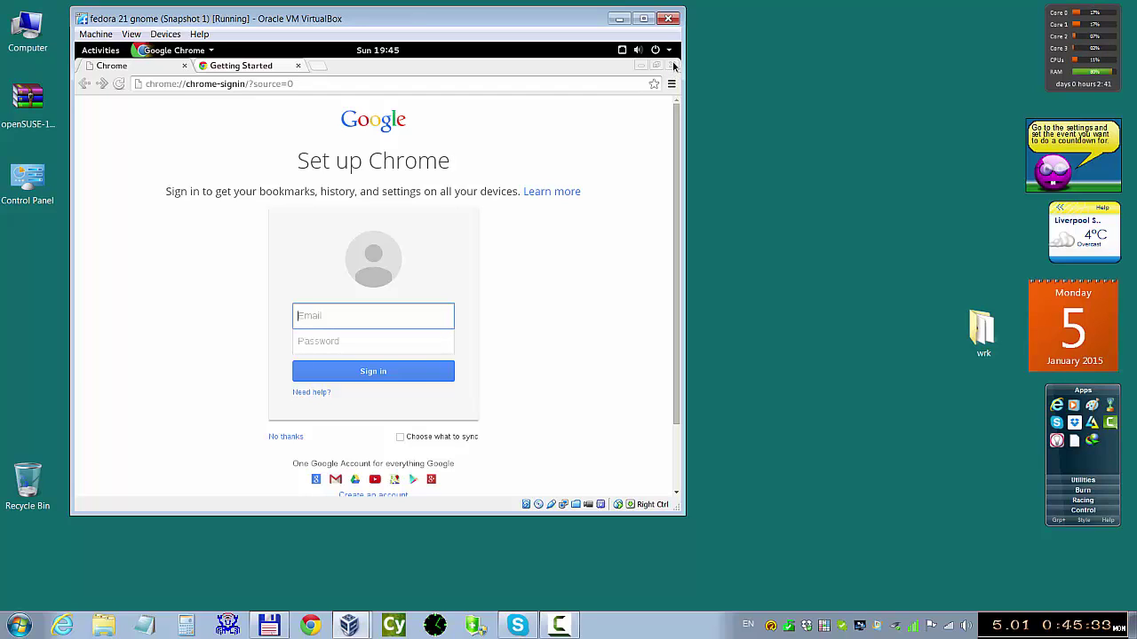
pyautogui.click(265, 68)
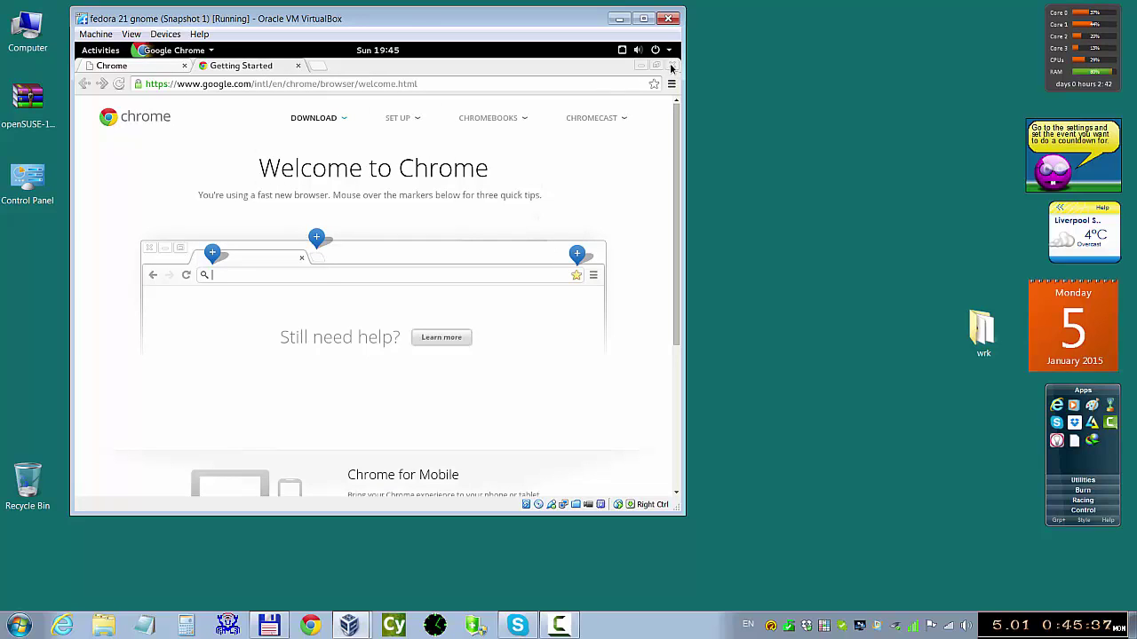
pyautogui.click(673, 67)
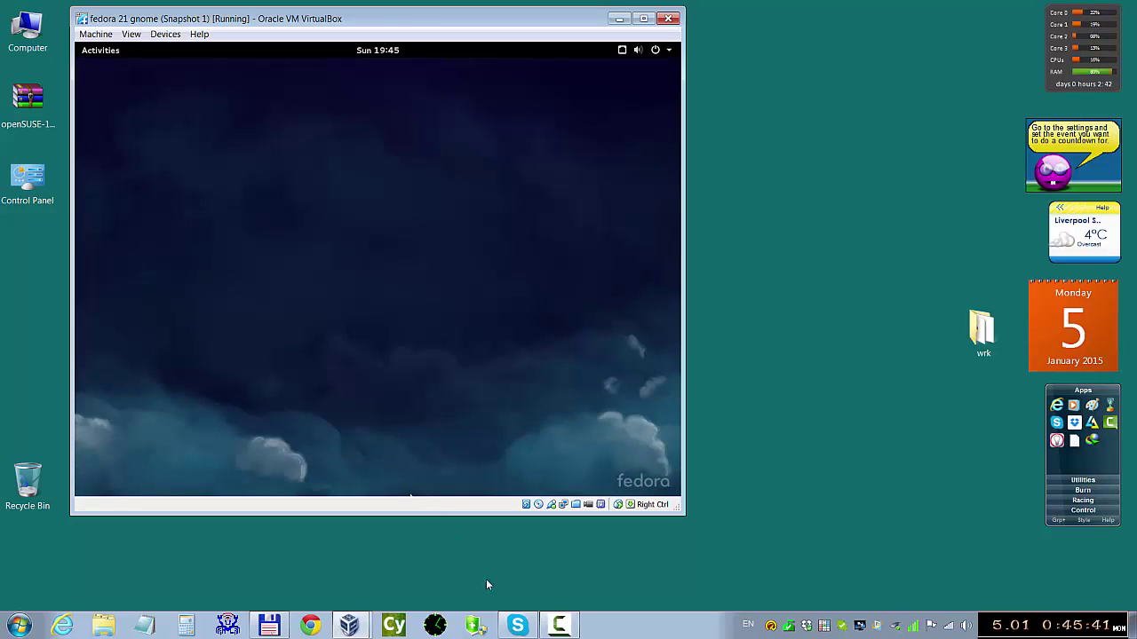
# - Open the Activities overview and begin a new application search
pyautogui.click(560, 627)
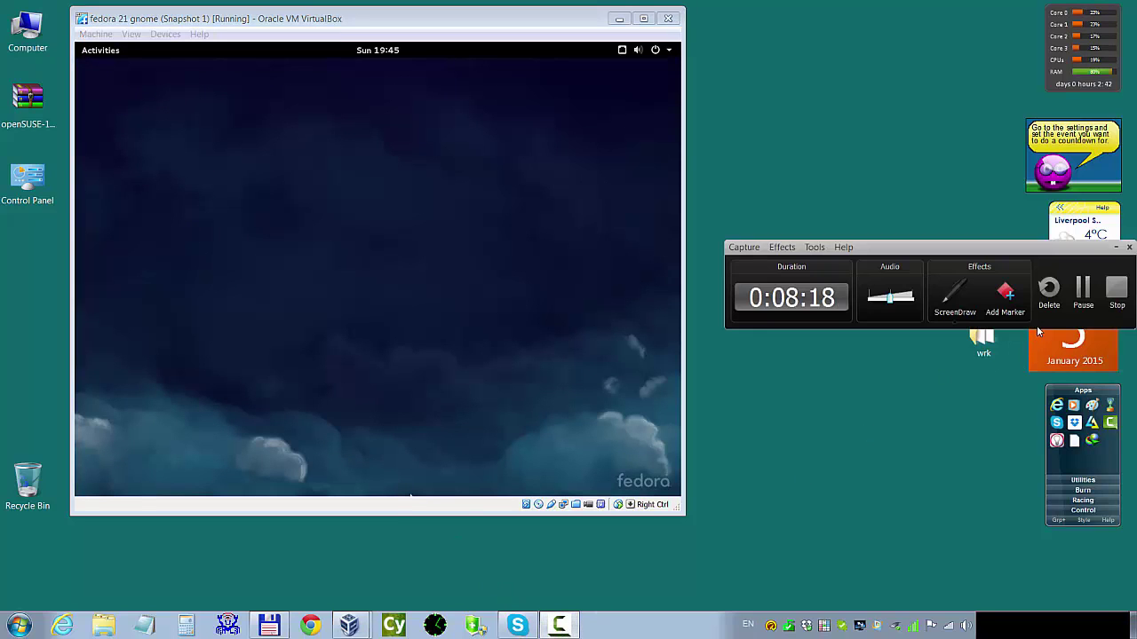
pyautogui.click(100, 52)
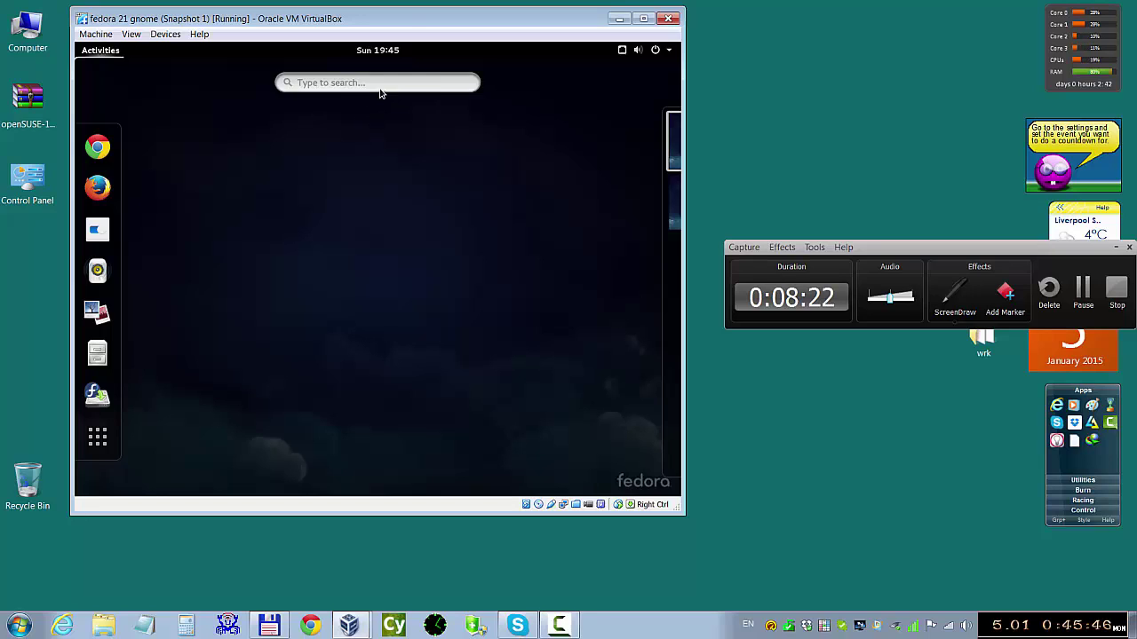
pyautogui.click(382, 83)
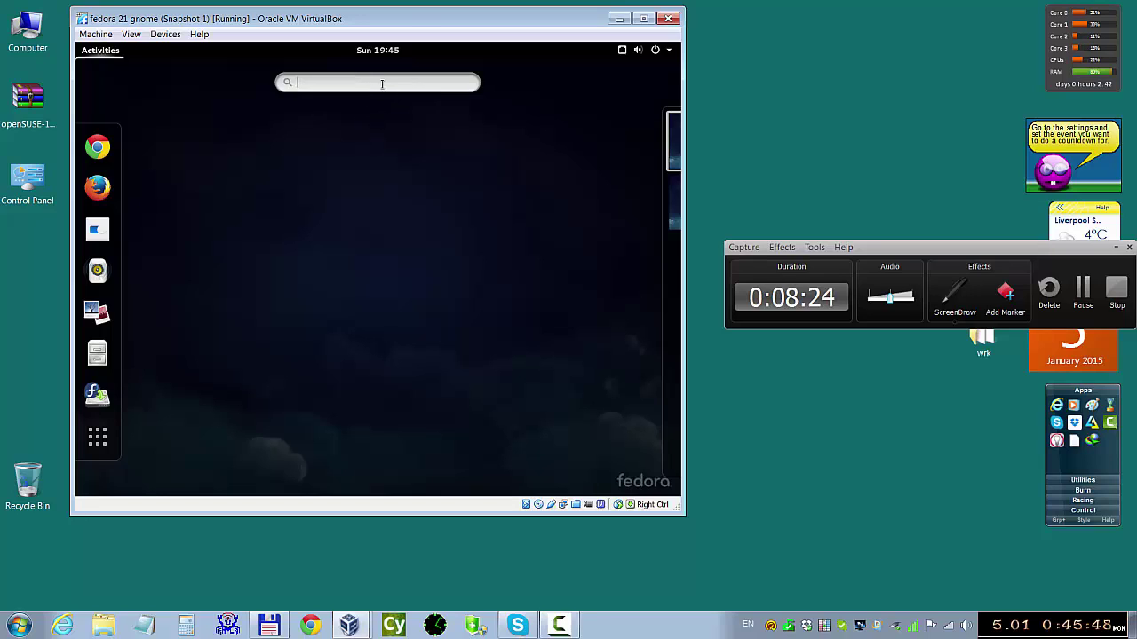